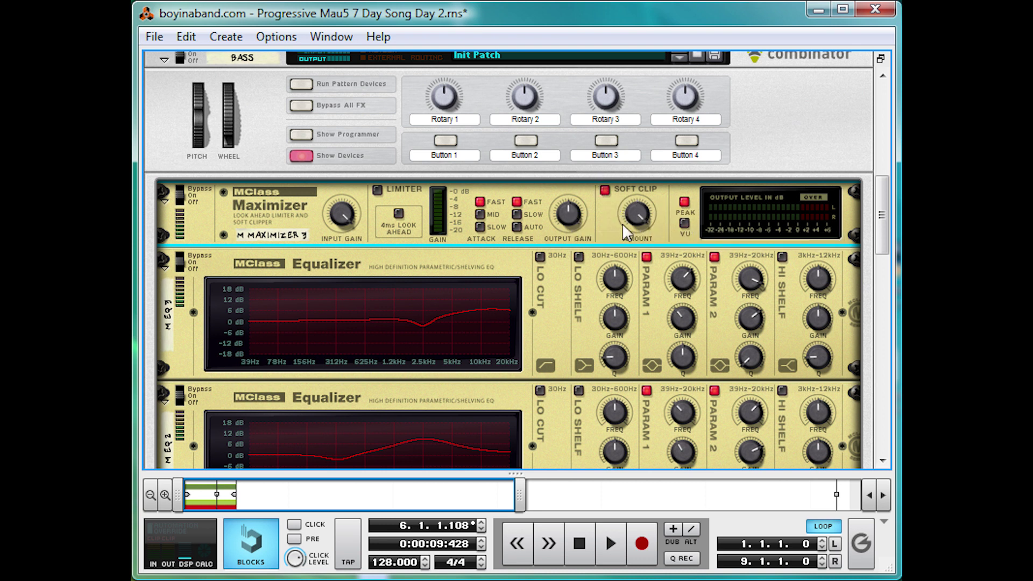
Step: Create an MClass Compressor in the Bass Combinator and move it above the MClass Maximizer
{"action": "right_click", "coordinate": [597, 224]}
{"action": "mouse_move", "coordinate": [659, 411]}
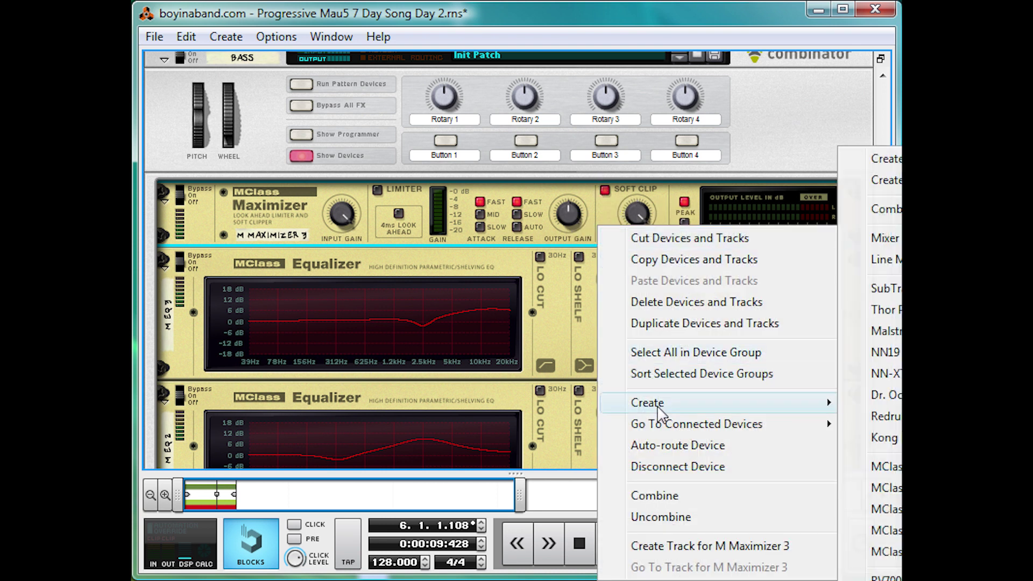
{"action": "left_click", "coordinate": [885, 552]}
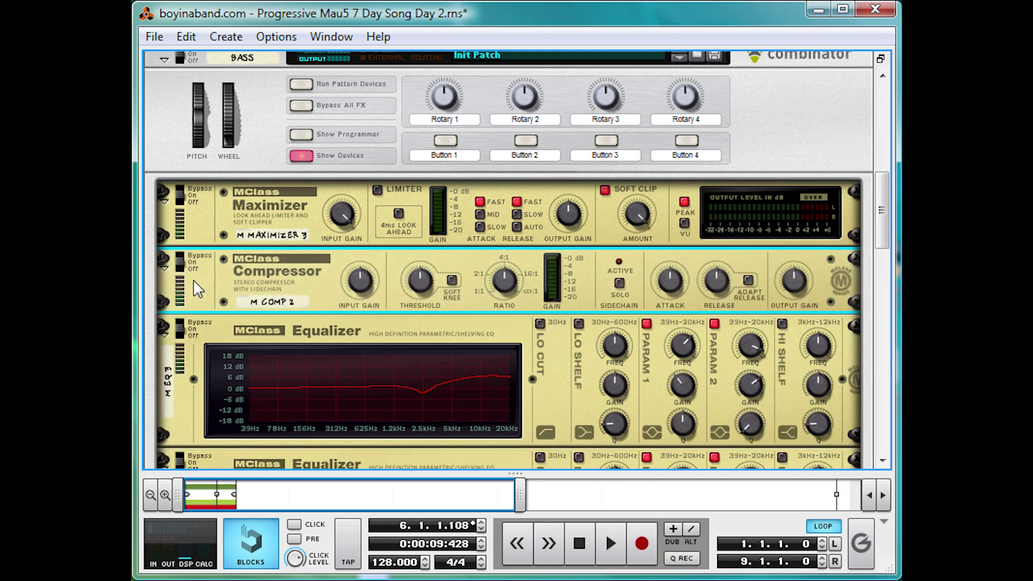
{"action": "left_click_drag", "start_coordinate": [176, 295], "coordinate": [169, 215]}
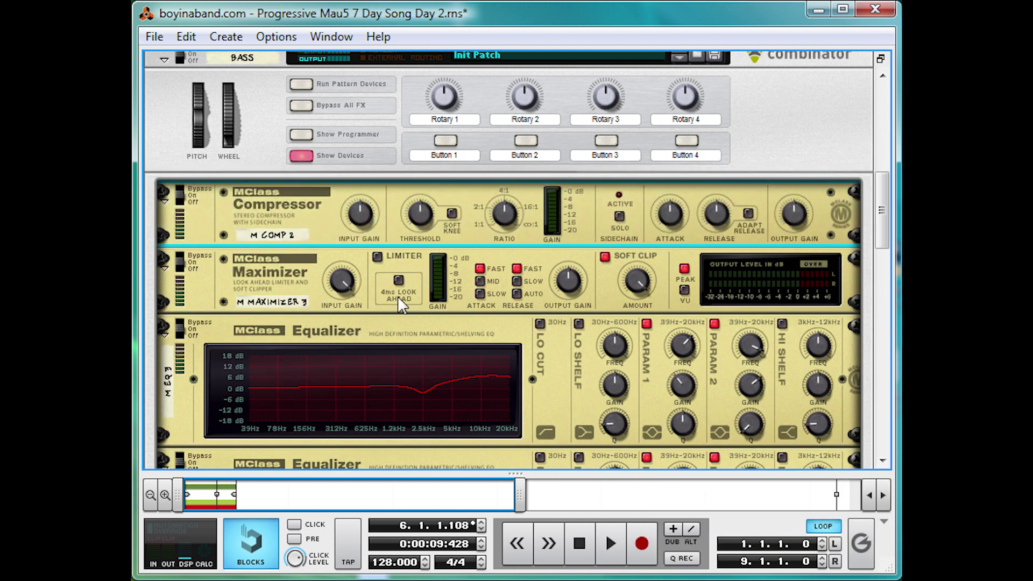
Step: Cable the Bass Combinator's stereo To Devices outputs to the MClass Compressor's left and right Sidechain In jacks on the rack's rear
{"action": "key", "text": "Tab"}
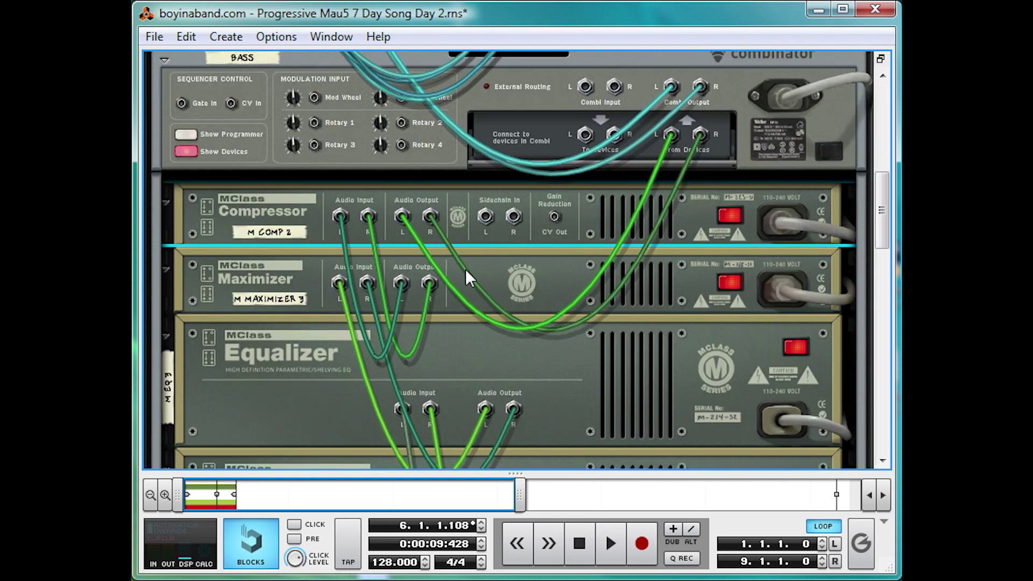
{"action": "key", "text": "Tab"}
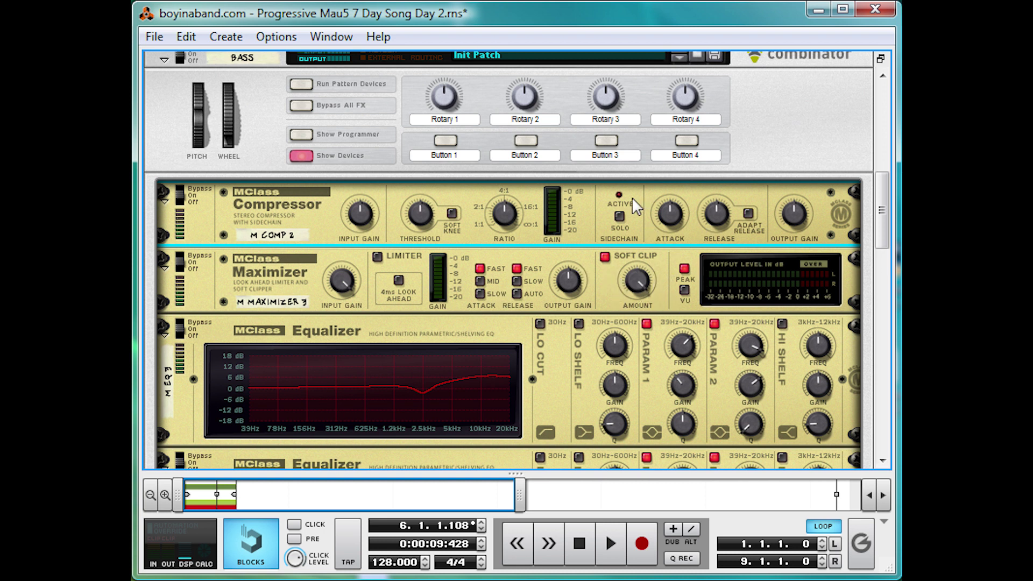
{"action": "key", "text": "Tab"}
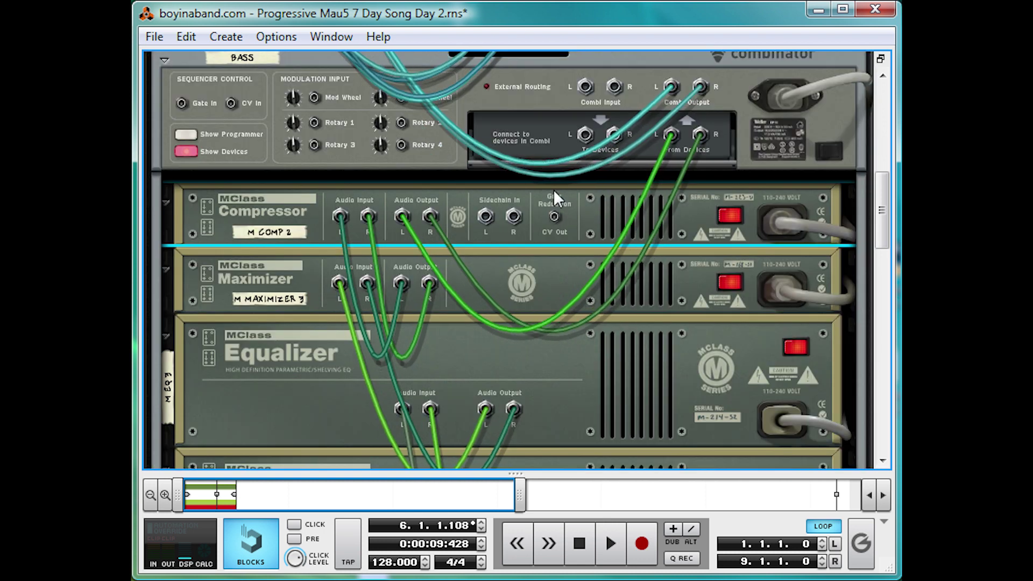
{"action": "left_click_drag", "start_coordinate": [482, 216], "coordinate": [586, 136]}
{"action": "scroll", "coordinate": [542, 162], "scroll_direction": "up", "scroll_amount": 2}
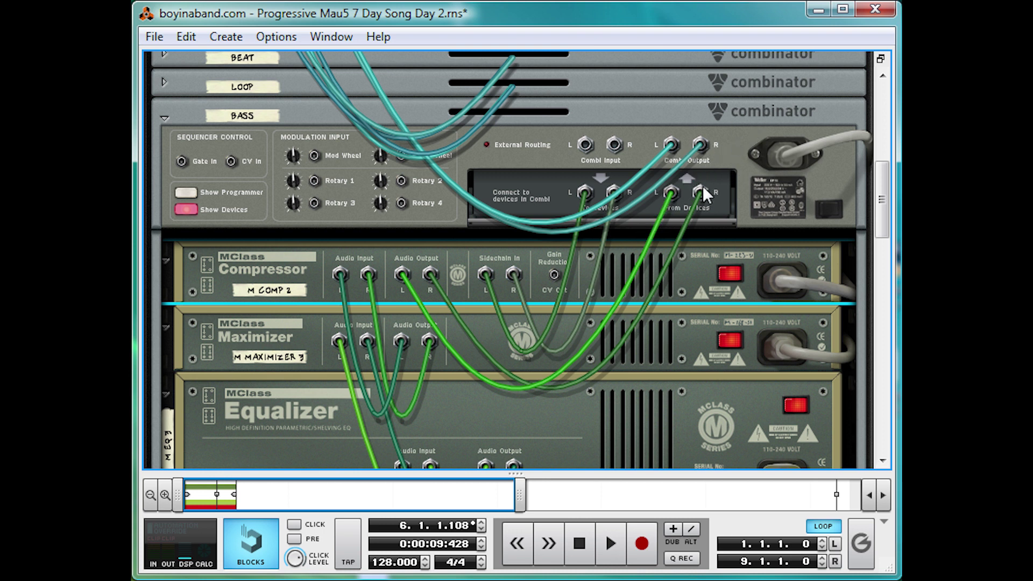
{"action": "key", "text": "Tab"}
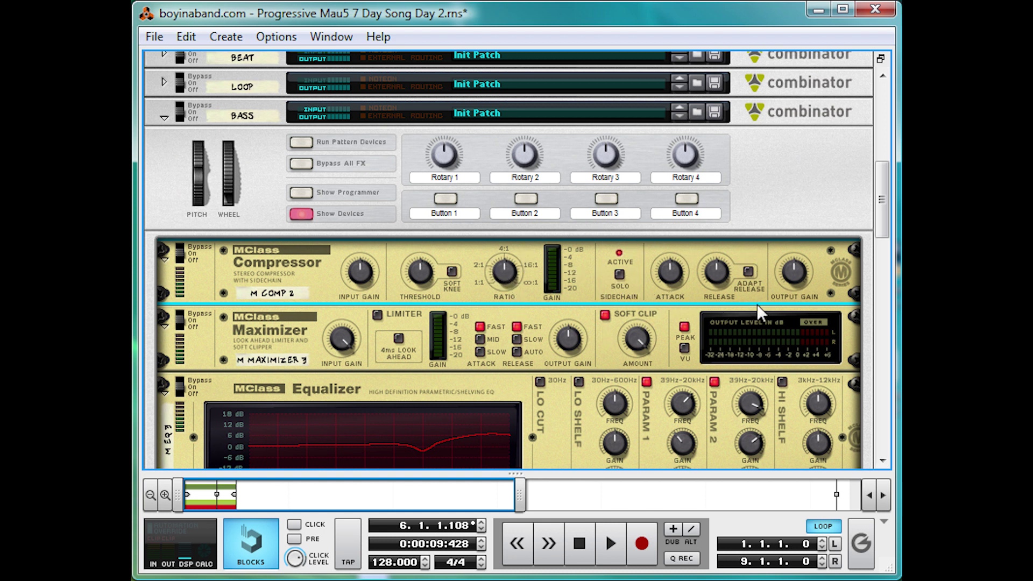
Step: Create a Spider Audio Merger & Splitter directly below Mixer 1
{"action": "scroll", "coordinate": [624, 295], "scroll_direction": "up", "scroll_amount": 3}
{"action": "key", "text": "Tab"}
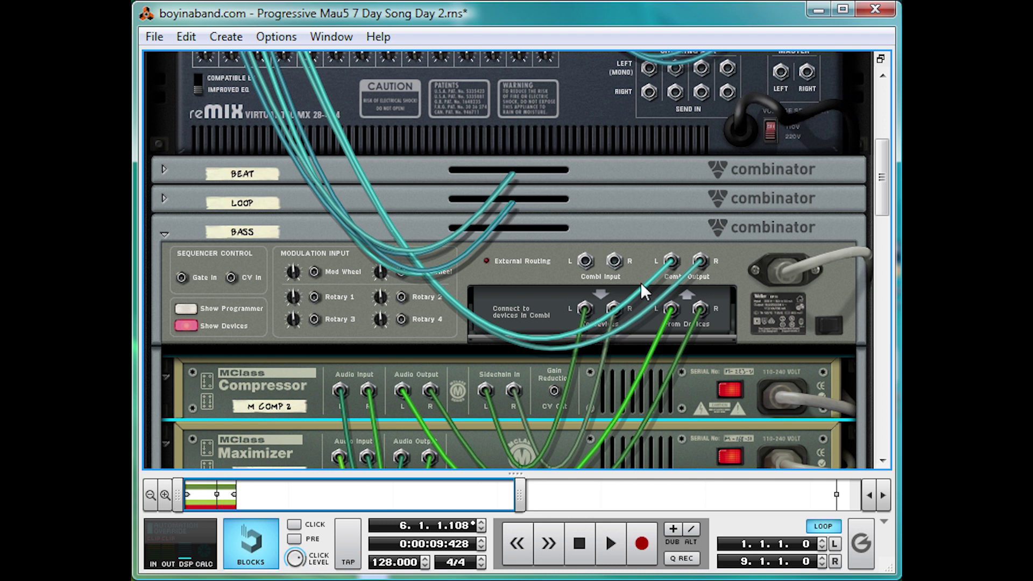
{"action": "scroll", "coordinate": [615, 303], "scroll_direction": "up", "scroll_amount": 7}
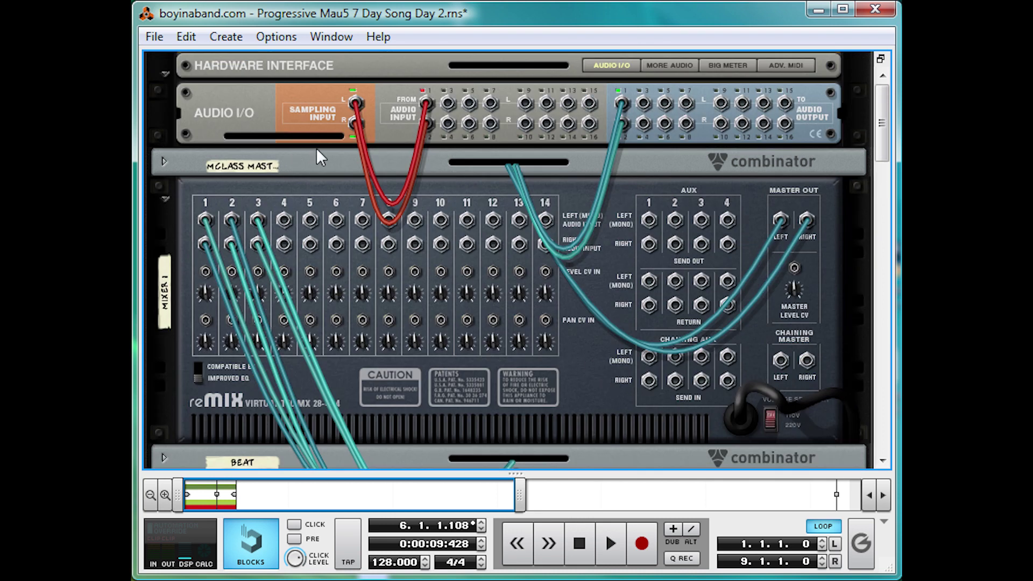
{"action": "scroll", "coordinate": [410, 273], "scroll_direction": "down", "scroll_amount": 7}
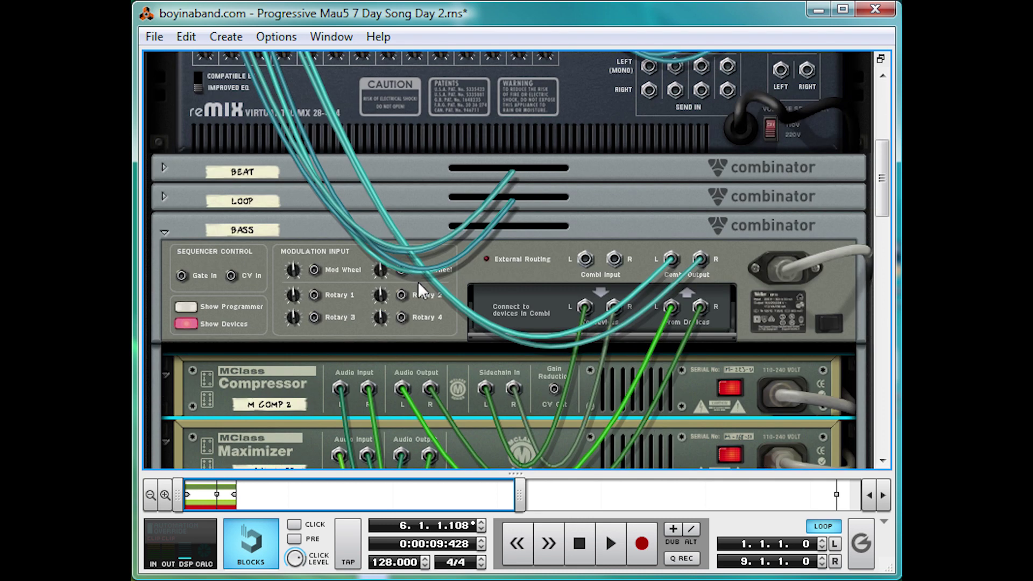
{"action": "key", "text": "Tab"}
{"action": "scroll", "coordinate": [516, 276], "scroll_direction": "up", "scroll_amount": 2}
{"action": "scroll", "coordinate": [514, 293], "scroll_direction": "up", "scroll_amount": 6}
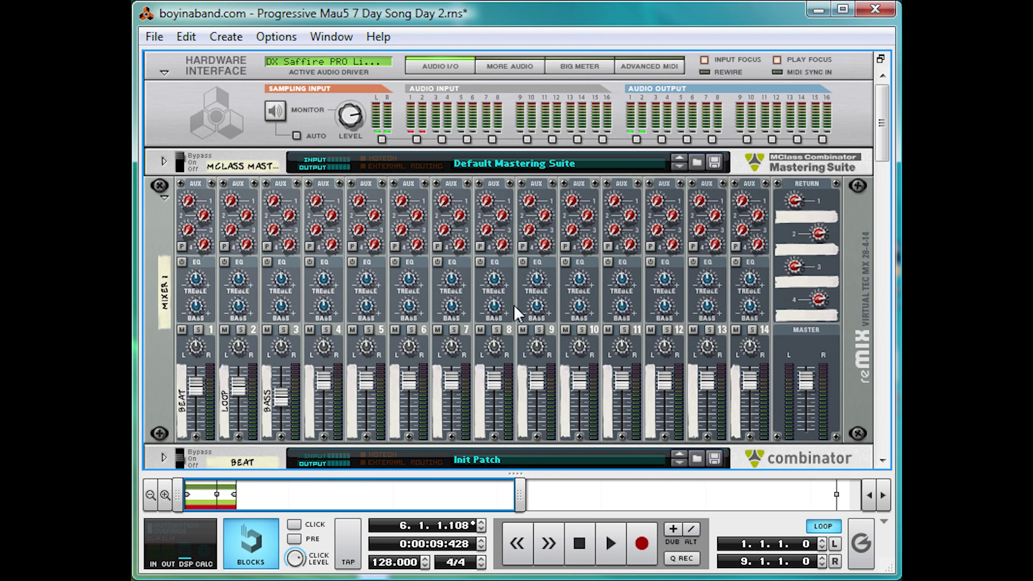
{"action": "scroll", "coordinate": [514, 305], "scroll_direction": "down", "scroll_amount": 1}
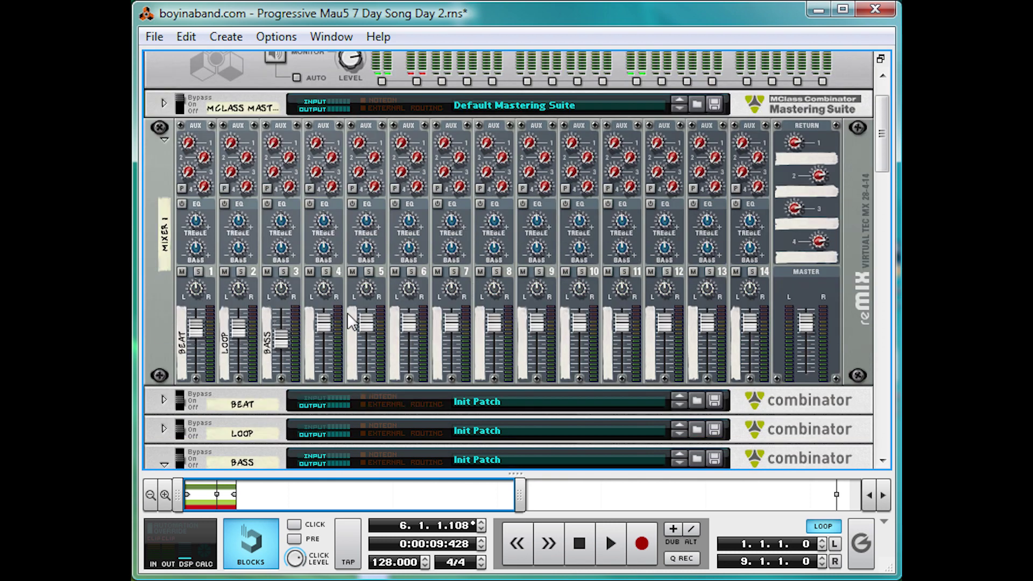
{"action": "right_click", "coordinate": [811, 260]}
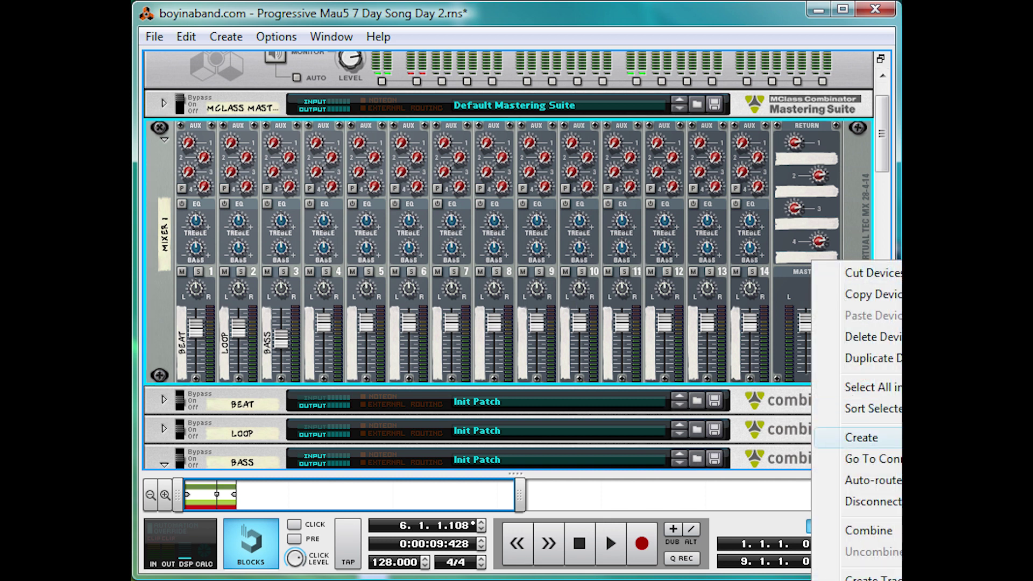
{"action": "left_click", "coordinate": [1022, 457]}
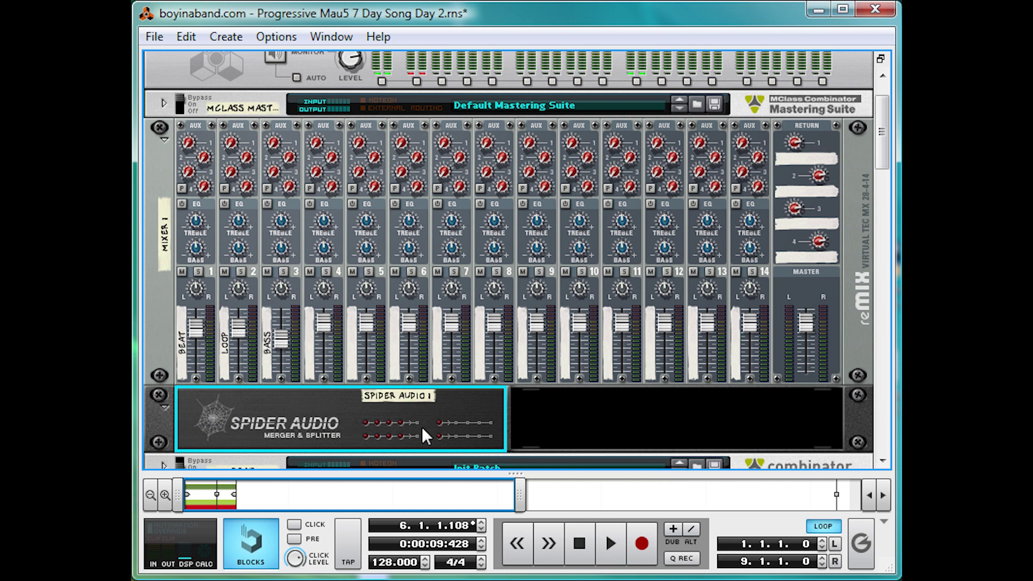
Step: Route Mixer 1's stereo aux send 1 through the Spider Audio splitter into the Bass Combinator's Combi Input
{"action": "key", "text": "Tab"}
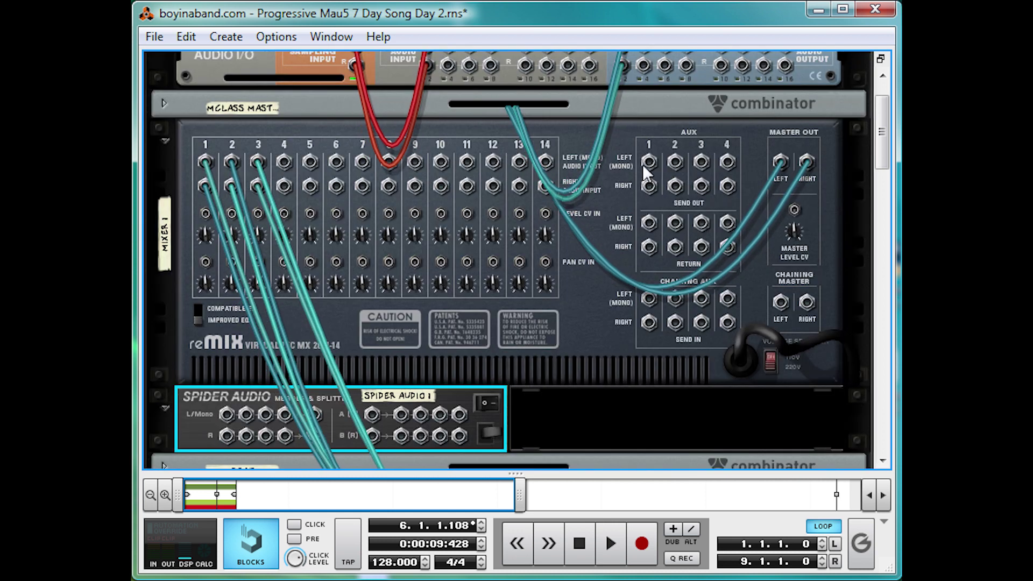
{"action": "left_click_drag", "start_coordinate": [649, 162], "coordinate": [596, 385]}
{"action": "scroll", "coordinate": [486, 436], "scroll_direction": "down", "scroll_amount": 3}
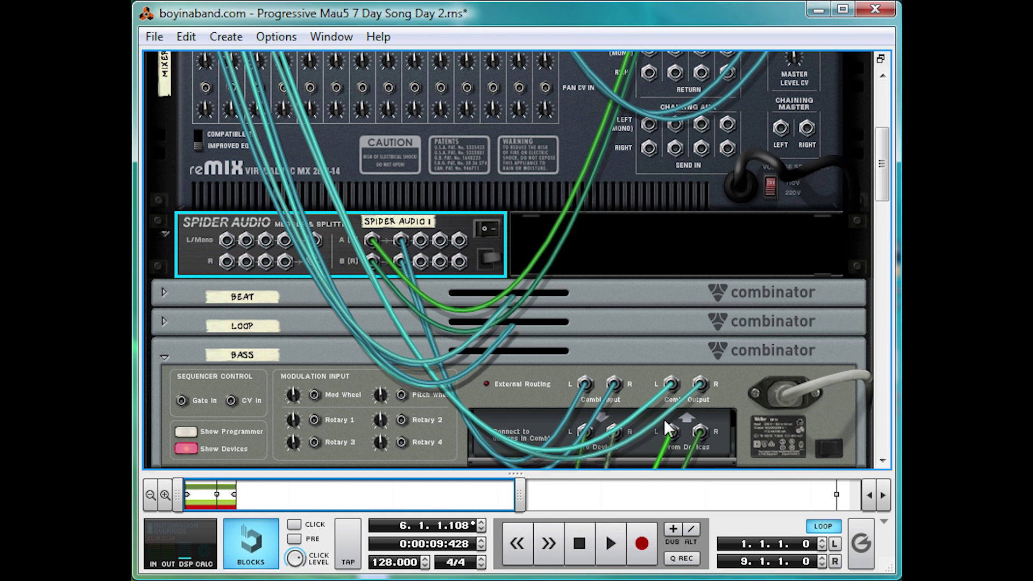
{"action": "key", "text": "Tab"}
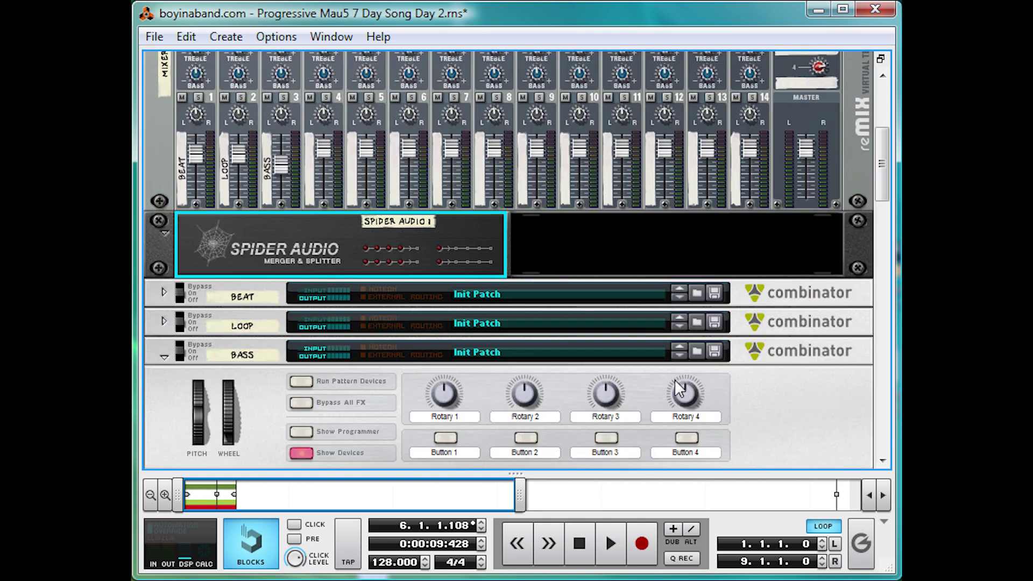
Step: Turn up the aux 1 send on the mixer's Beat channel
{"action": "scroll", "coordinate": [675, 379], "scroll_direction": "up", "scroll_amount": 5}
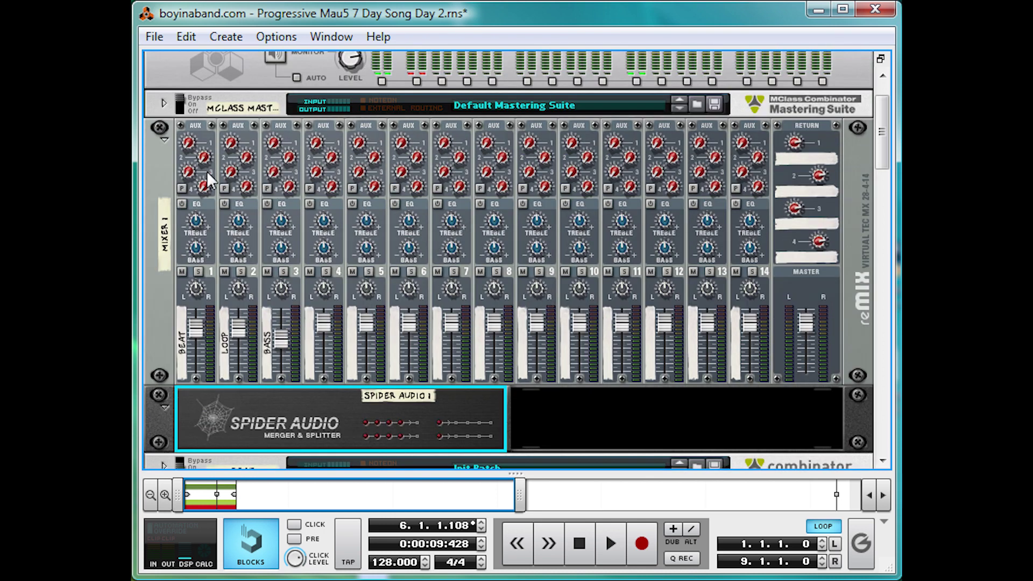
{"action": "left_click", "coordinate": [188, 144]}
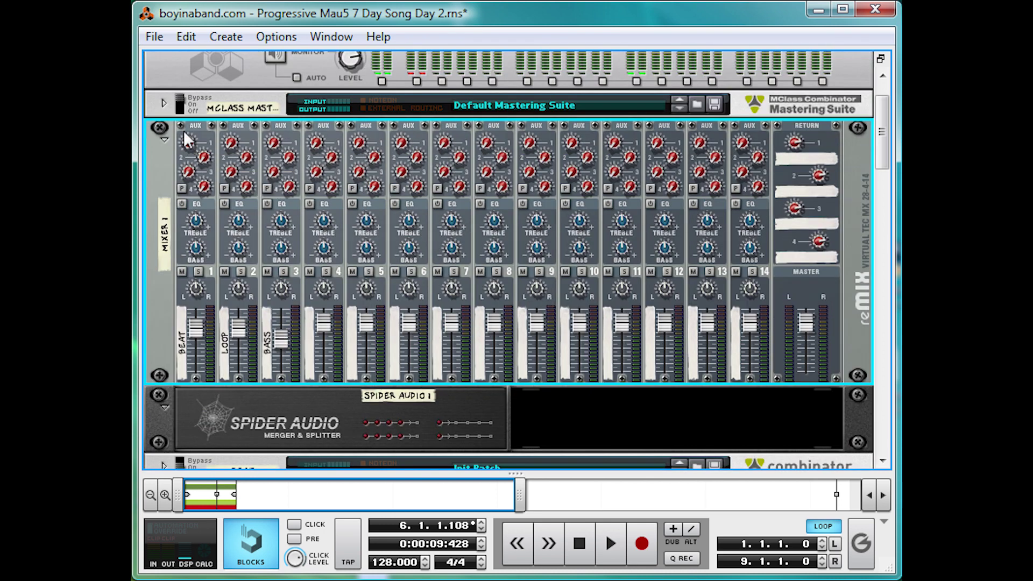
{"action": "key", "text": "Tab"}
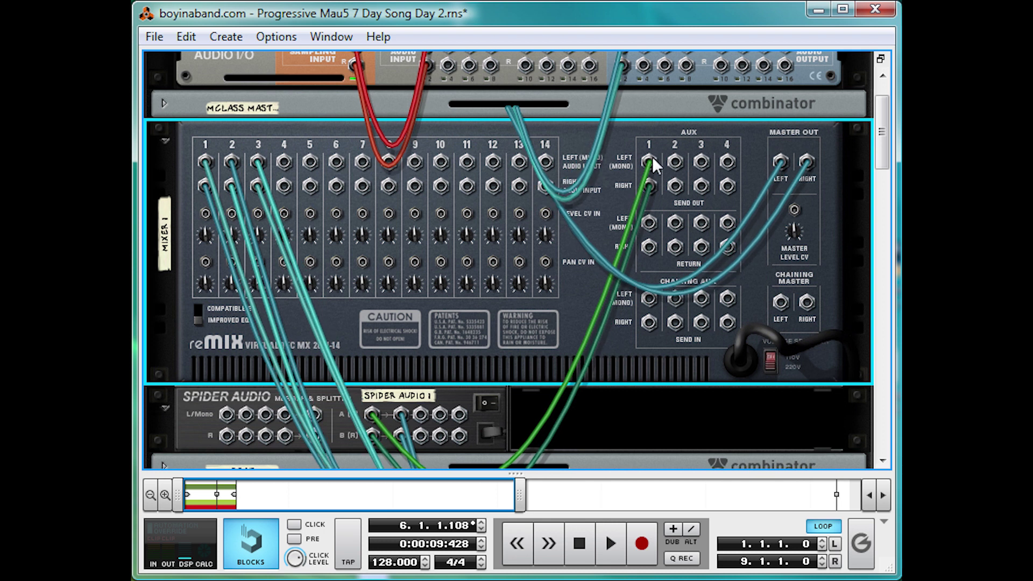
{"action": "key", "text": "Tab"}
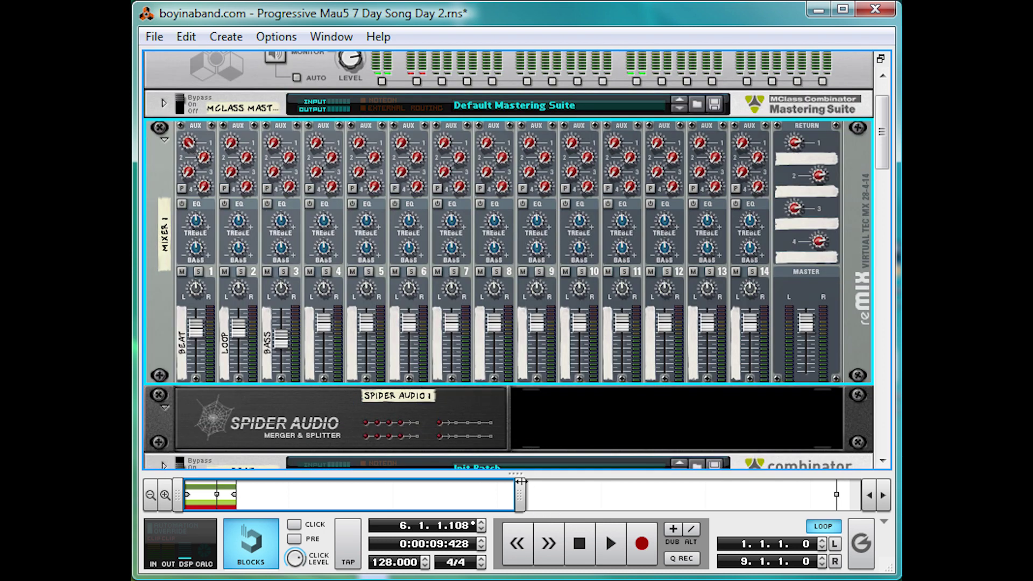
Step: Clear all track solos in the sequencer and play the loop briefly to test the signal reaching the Spider Audio splitter
{"action": "left_click_drag", "start_coordinate": [520, 481], "coordinate": [520, 108]}
{"action": "left_click", "coordinate": [247, 219]}
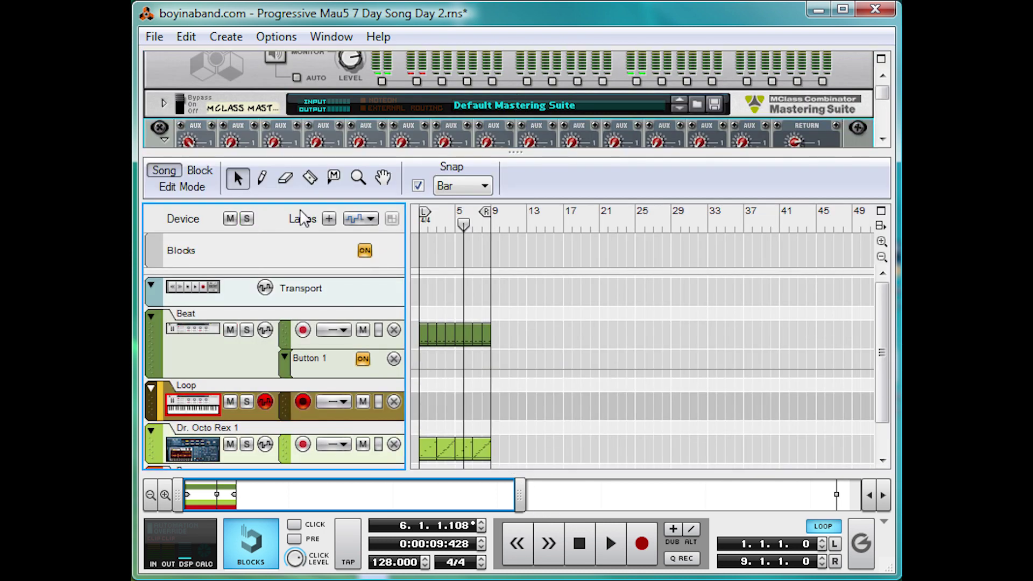
{"action": "left_click_drag", "start_coordinate": [461, 153], "coordinate": [436, 511]}
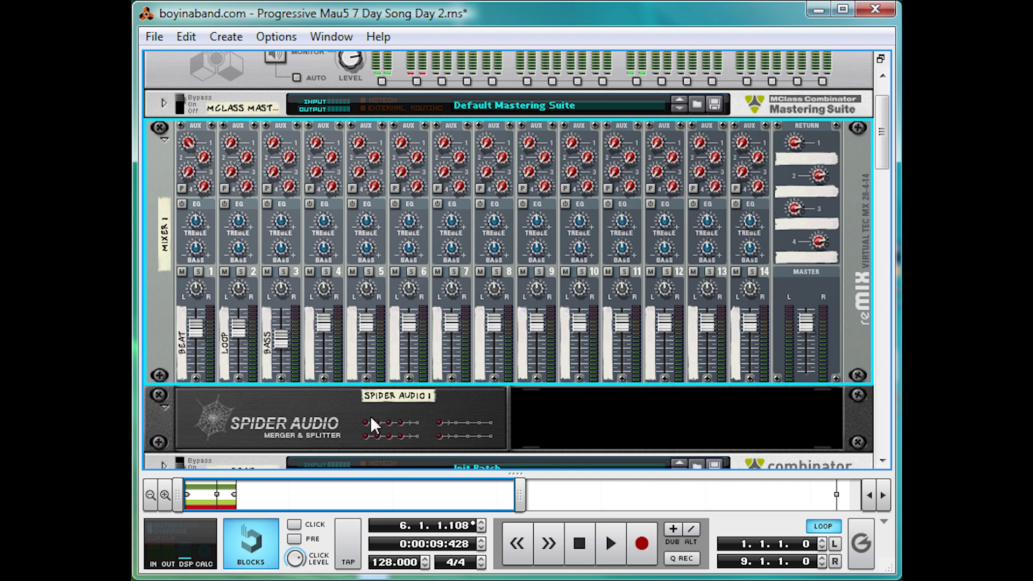
{"action": "key", "text": "space"}
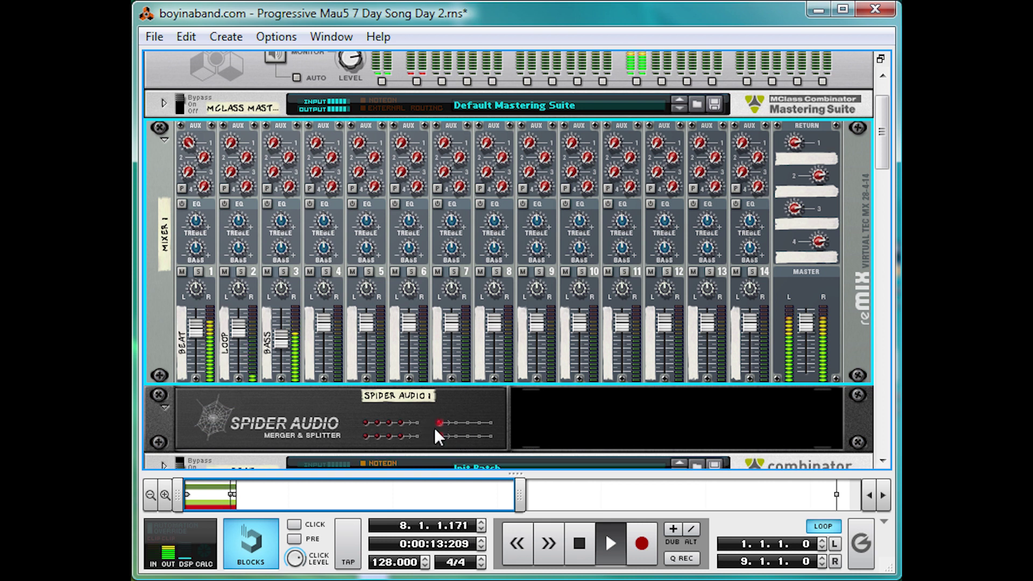
{"action": "key", "text": "space"}
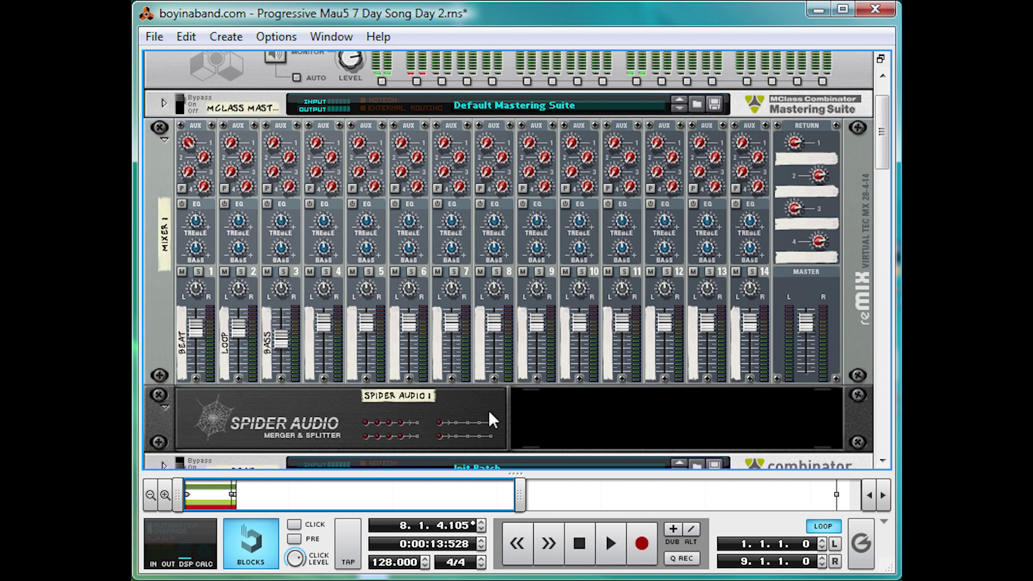
Step: During loop playback, set the Bass compressor's ratio to Infinite:1 and its threshold to -21.0 dB
{"action": "scroll", "coordinate": [490, 420], "scroll_direction": "down", "scroll_amount": 8}
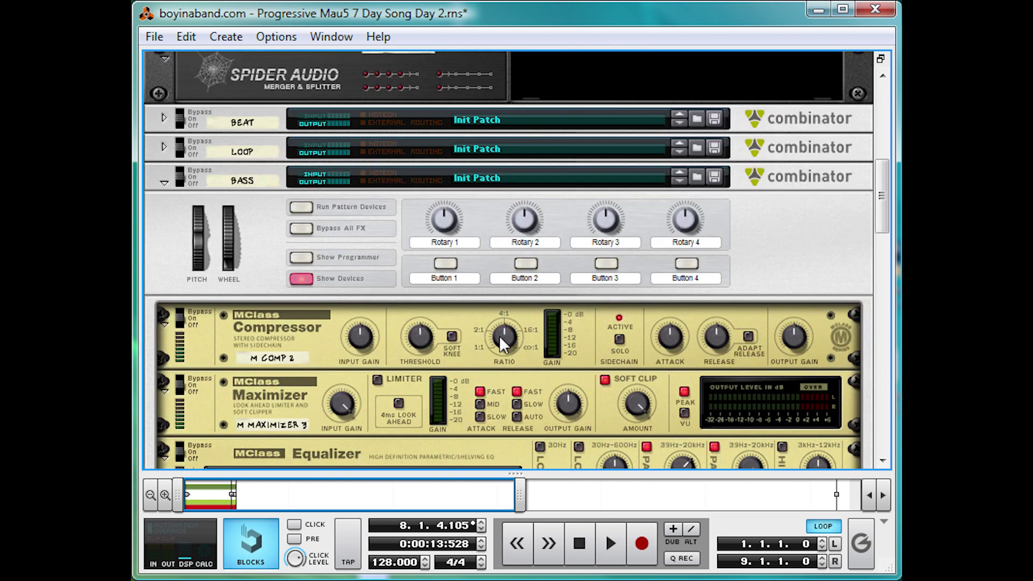
{"action": "key", "text": "space"}
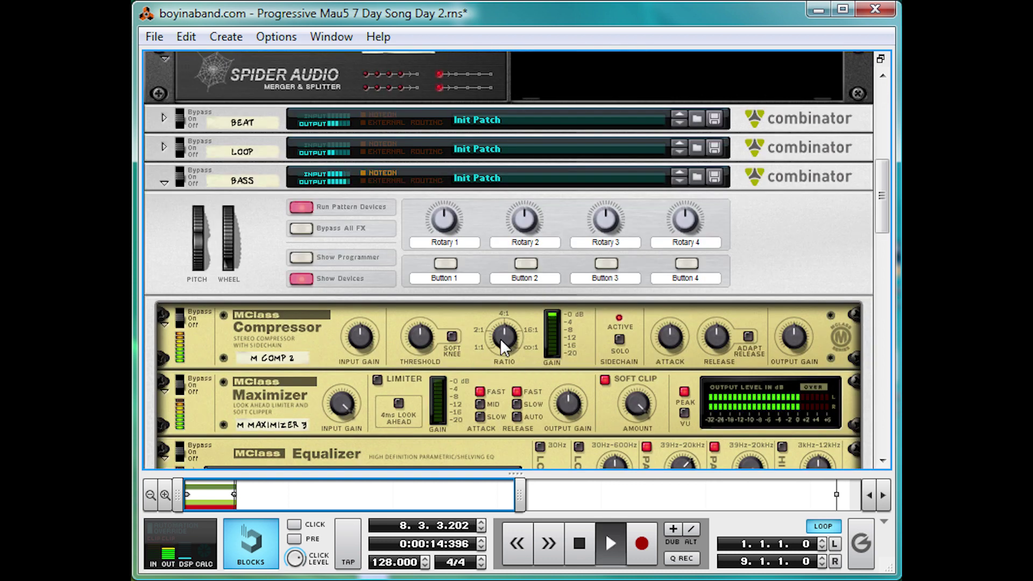
{"action": "left_click_drag", "start_coordinate": [502, 338], "coordinate": [513, 269]}
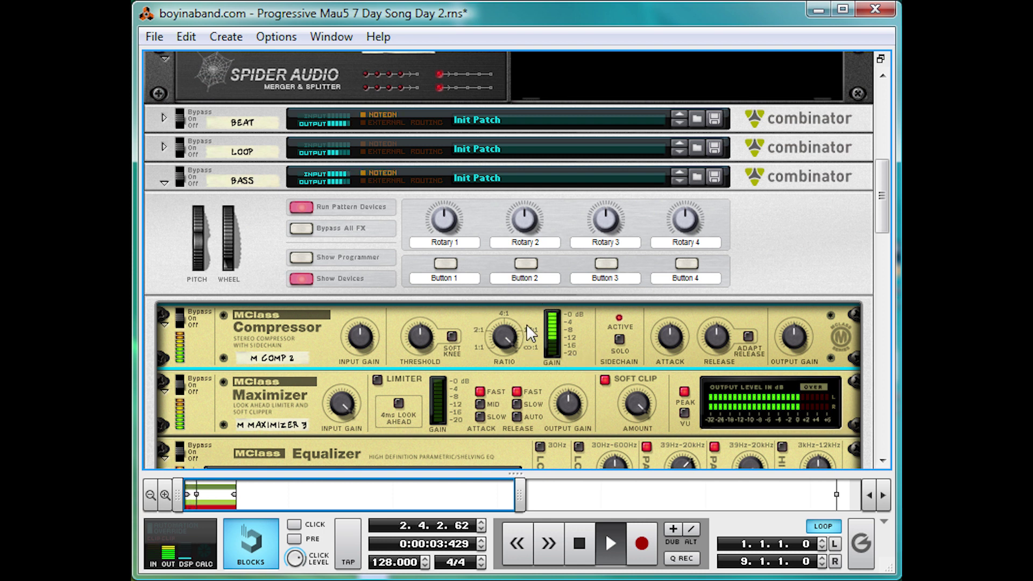
{"action": "left_click_drag", "start_coordinate": [420, 347], "coordinate": [415, 357]}
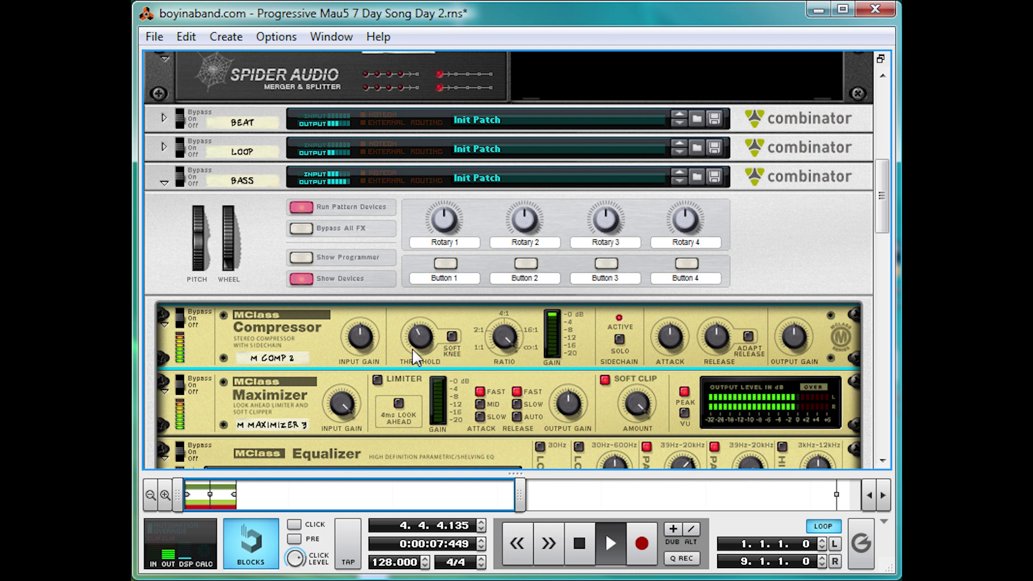
Step: Raise the Bass channel's level fader slightly on Mixer 1
{"action": "scroll", "coordinate": [398, 350], "scroll_direction": "up", "scroll_amount": 6}
{"action": "mouse_move", "coordinate": [281, 338]}
{"action": "left_mouse_down"}
{"action": "mouse_move", "coordinate": [282, 324]}
{"action": "mouse_move", "coordinate": [276, 356]}
{"action": "left_mouse_up"}
{"action": "scroll", "coordinate": [425, 325], "scroll_direction": "down", "scroll_amount": 8}
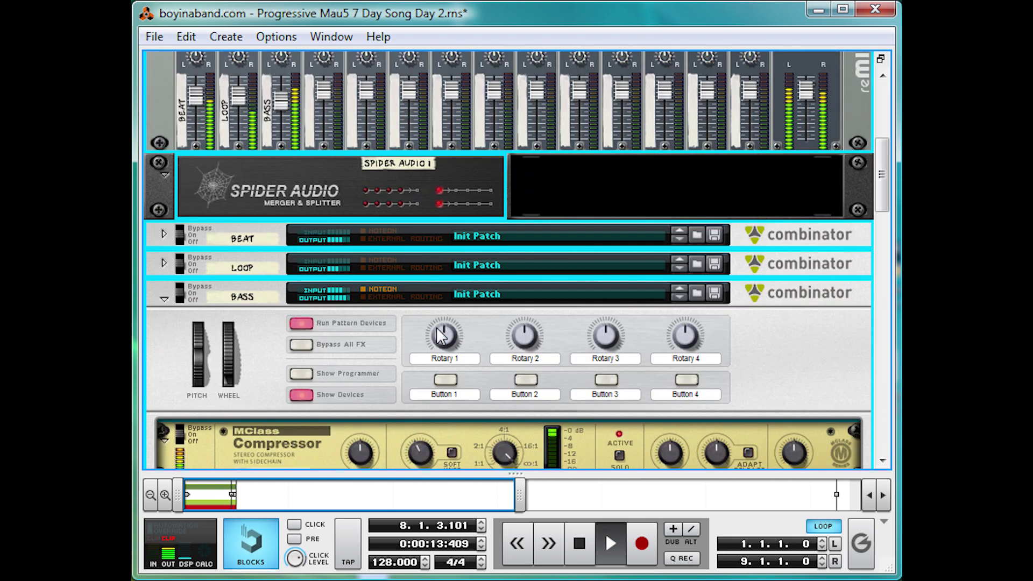
Step: Stop playback and check the Bass compressor's threshold and ratio values
{"action": "scroll", "coordinate": [439, 327], "scroll_direction": "down", "scroll_amount": 2}
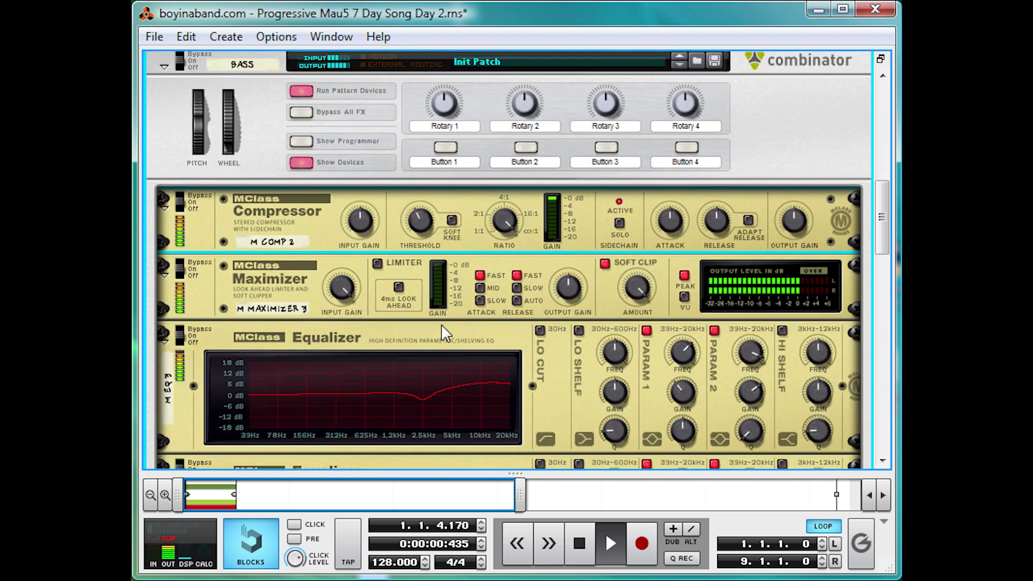
{"action": "key", "text": "space"}
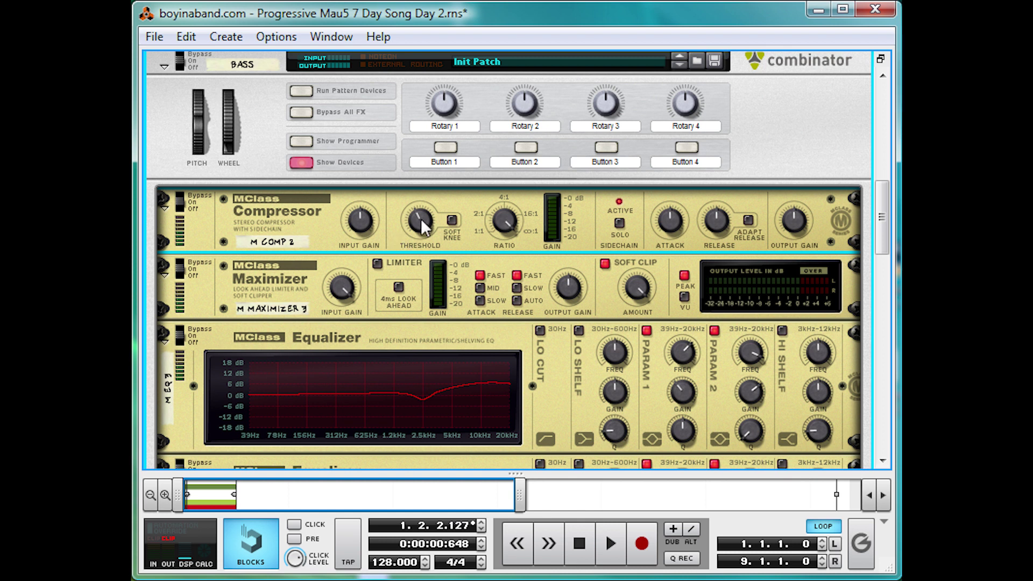
{"action": "mouse_move", "coordinate": [421, 218]}
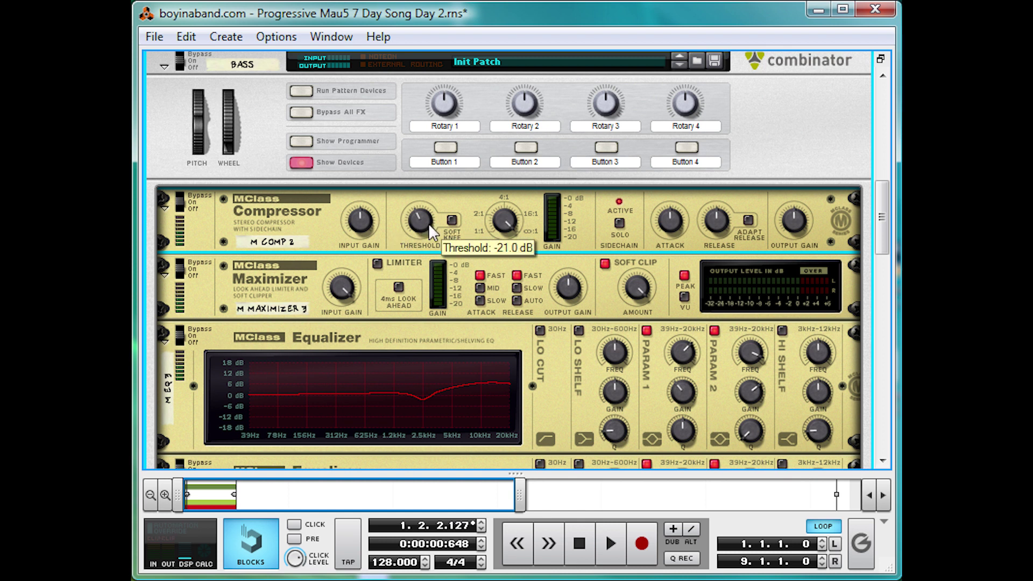
{"action": "mouse_move", "coordinate": [512, 222]}
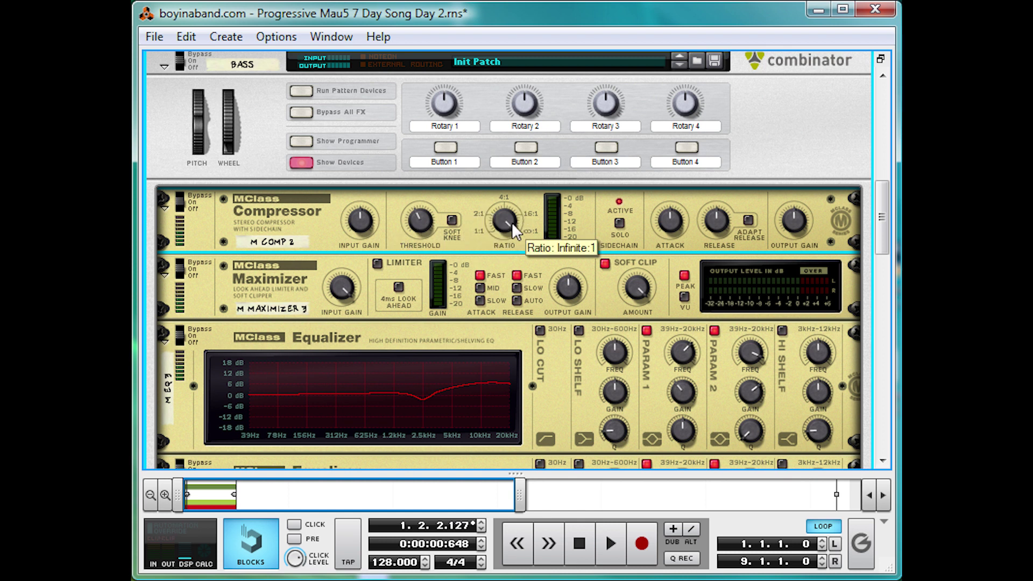
Step: During loop playback, lower the Bass compressor's attack to a faster setting and raise its input gain, auditioning the result
{"action": "key", "text": "space"}
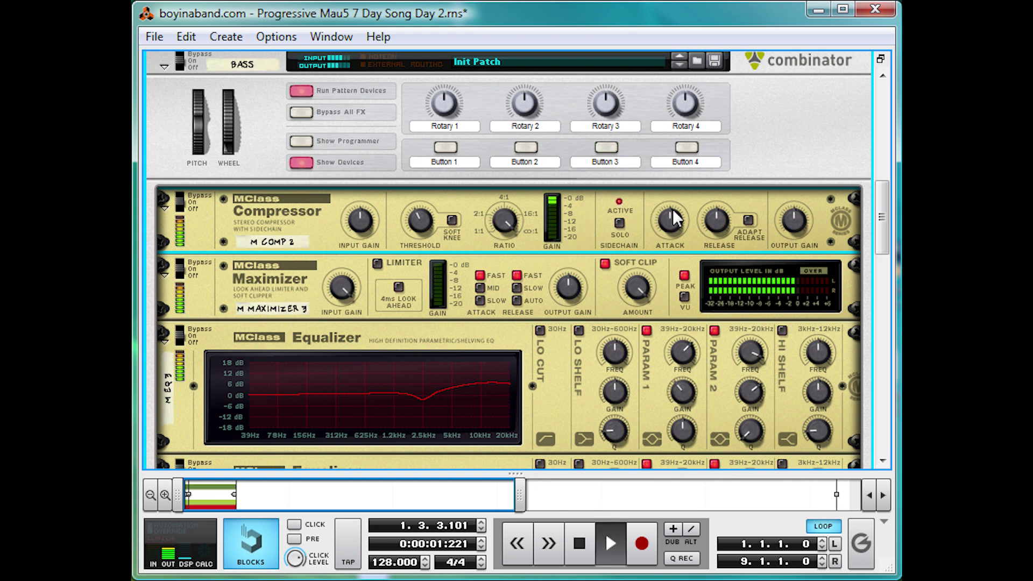
{"action": "mouse_move", "coordinate": [667, 245]}
{"action": "left_click_drag", "start_coordinate": [667, 245], "coordinate": [667, 258]}
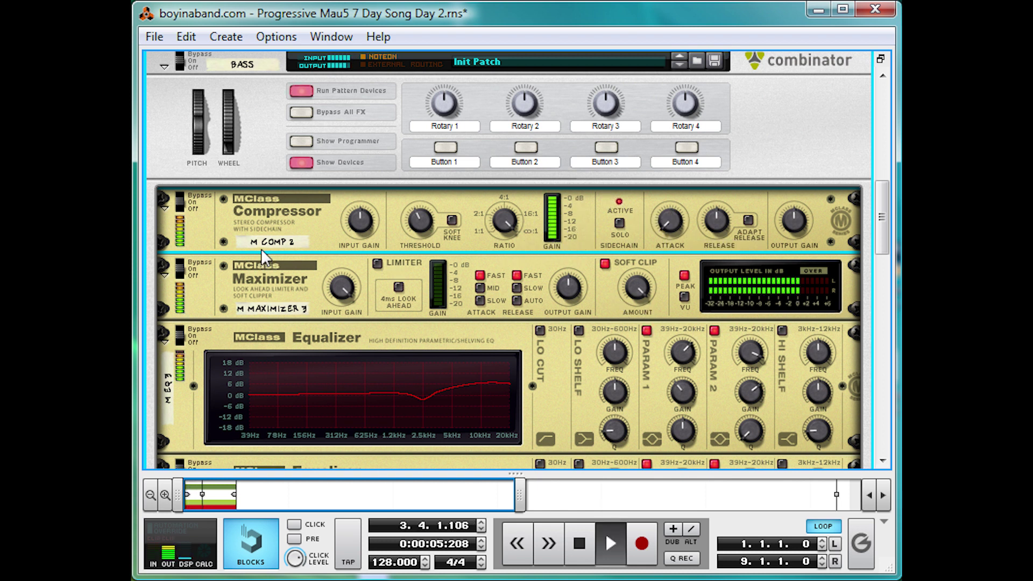
{"action": "left_click_drag", "start_coordinate": [361, 224], "coordinate": [387, 187]}
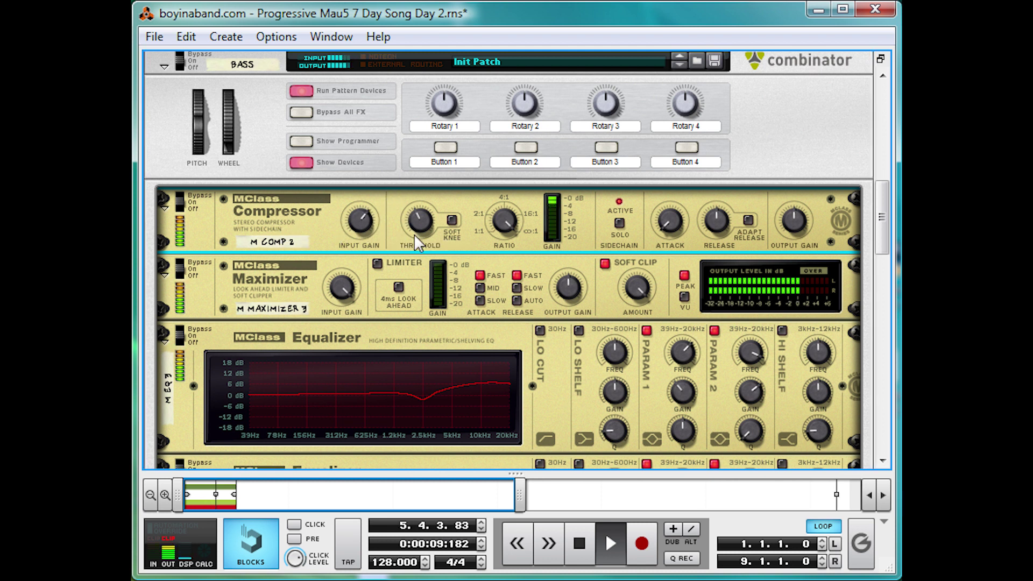
{"action": "key", "text": "space"}
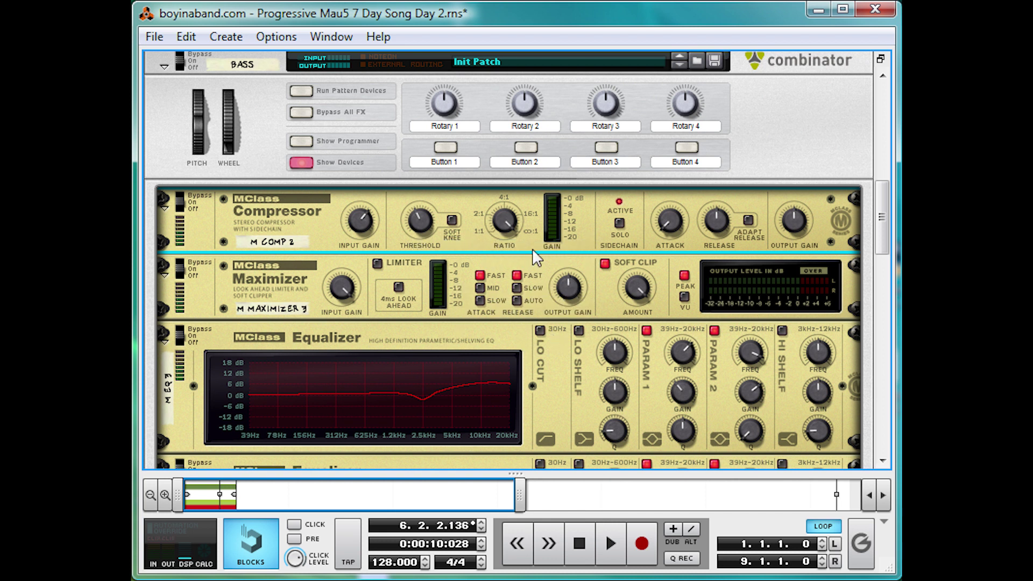
{"action": "key", "text": "space"}
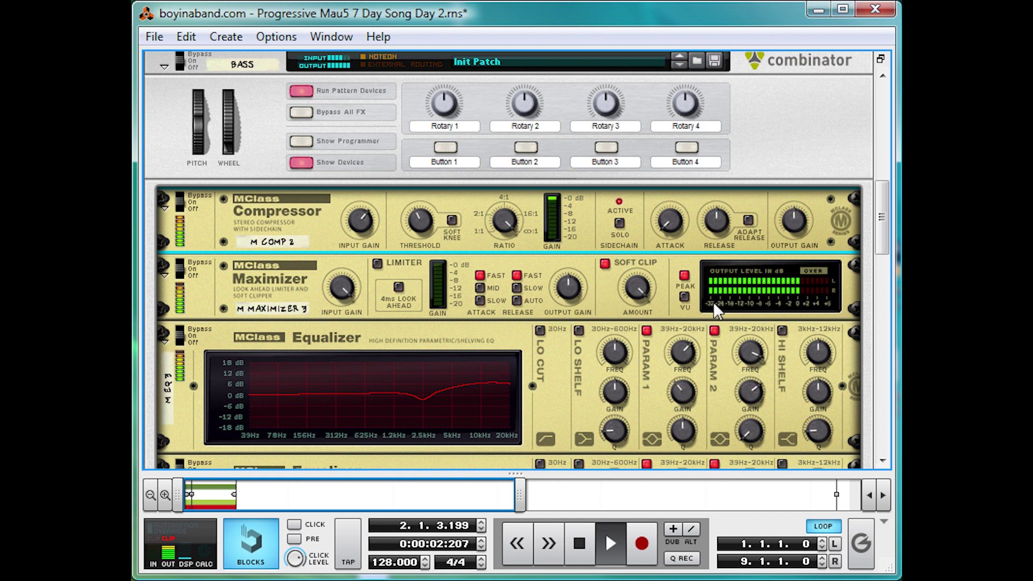
{"action": "key", "text": "space"}
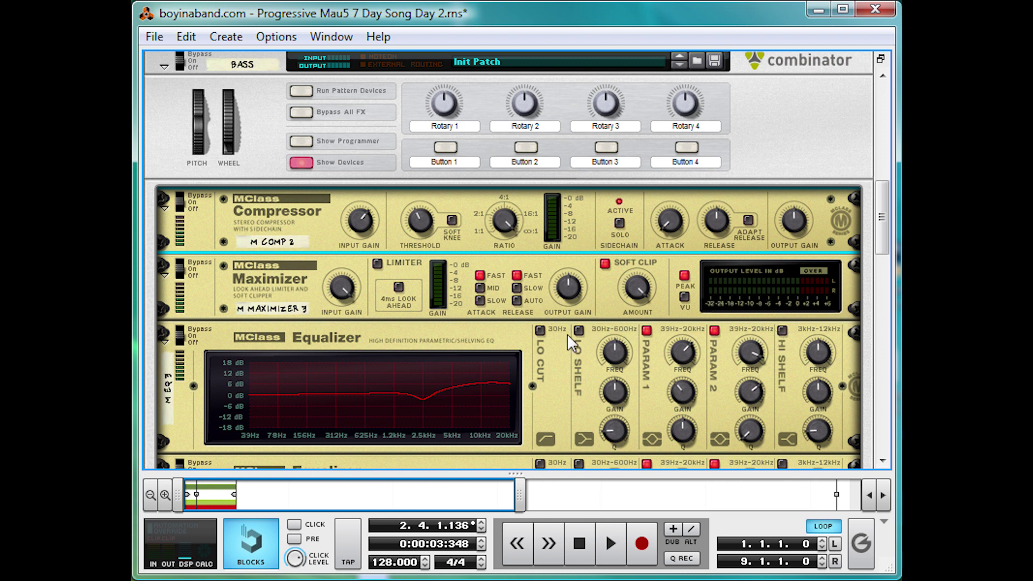
Step: Add an Analog oscillator to Thor 1's Osc 3 slot, select its square waveform, and adjust its pulse width
{"action": "scroll", "coordinate": [589, 321], "scroll_direction": "down", "scroll_amount": 10}
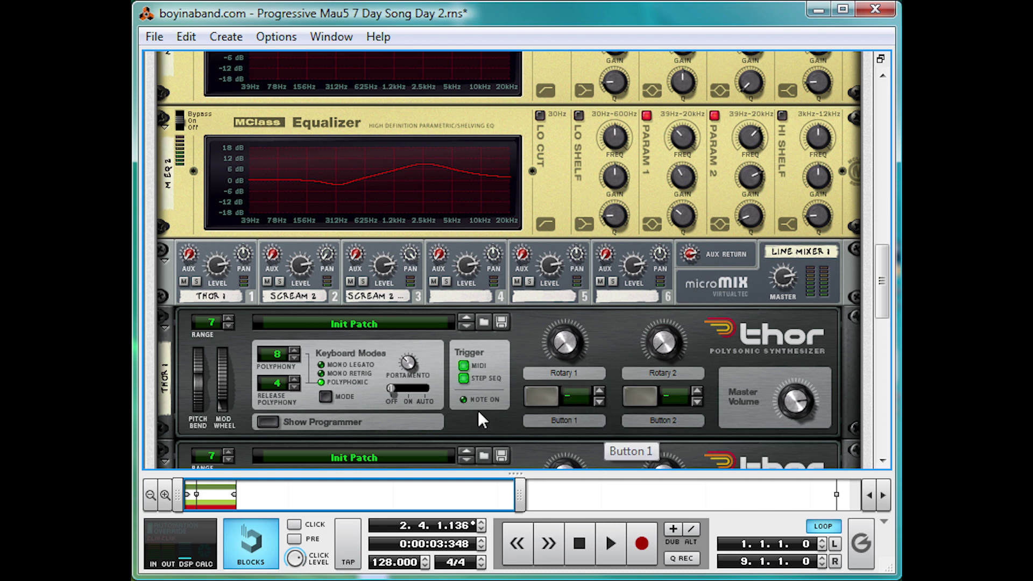
{"action": "left_click", "coordinate": [271, 422]}
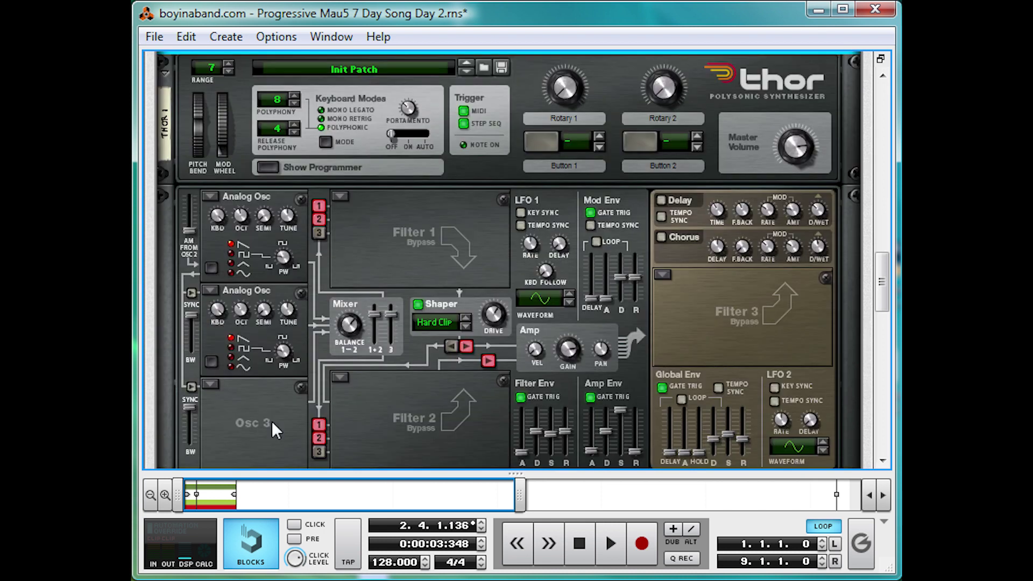
{"action": "left_click", "coordinate": [214, 395]}
{"action": "left_click", "coordinate": [228, 402]}
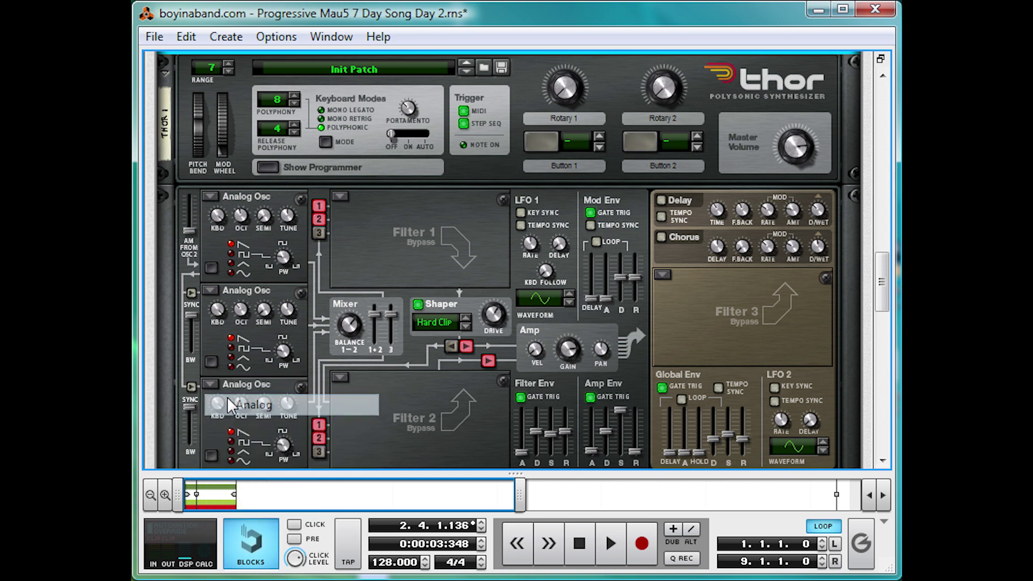
{"action": "left_click", "coordinate": [241, 442]}
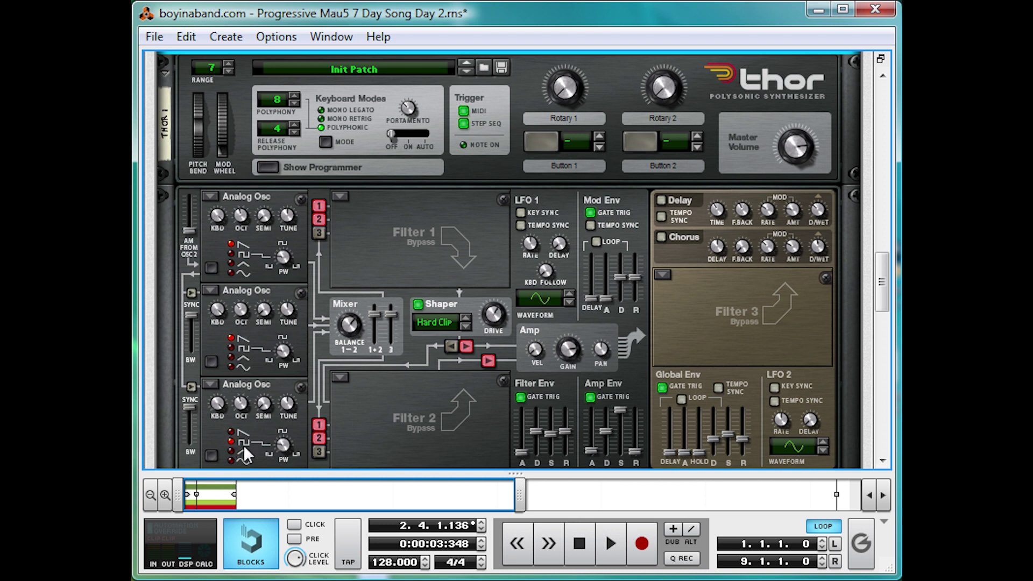
{"action": "left_click_drag", "start_coordinate": [283, 450], "coordinate": [283, 432]}
Step: Route Thor 1's oscillator 3 into Filter 2 and adjust its semitone tuning while auditioning the loop
{"action": "left_click", "coordinate": [319, 451]}
{"action": "key", "text": "space"}
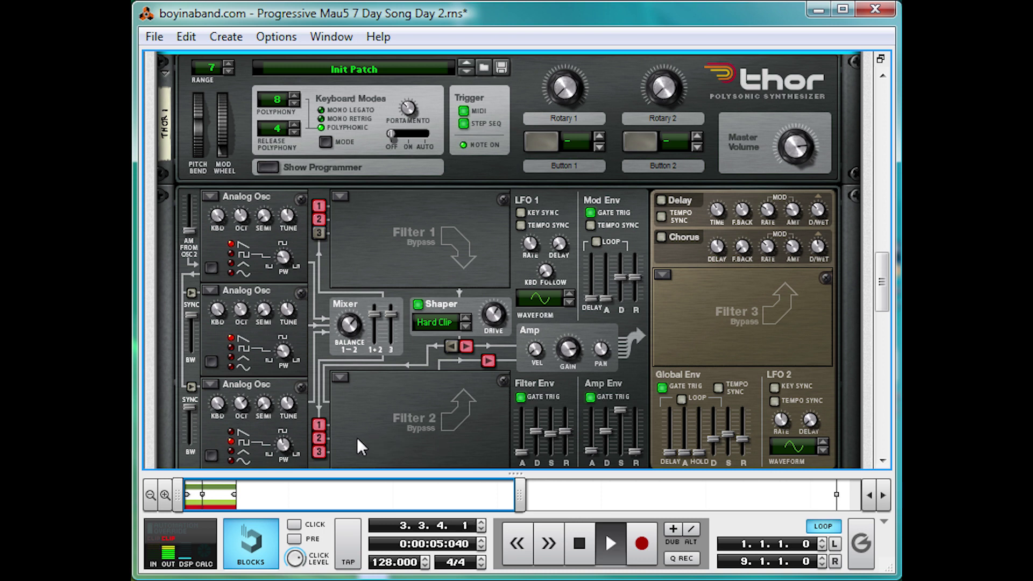
{"action": "key", "text": "space"}
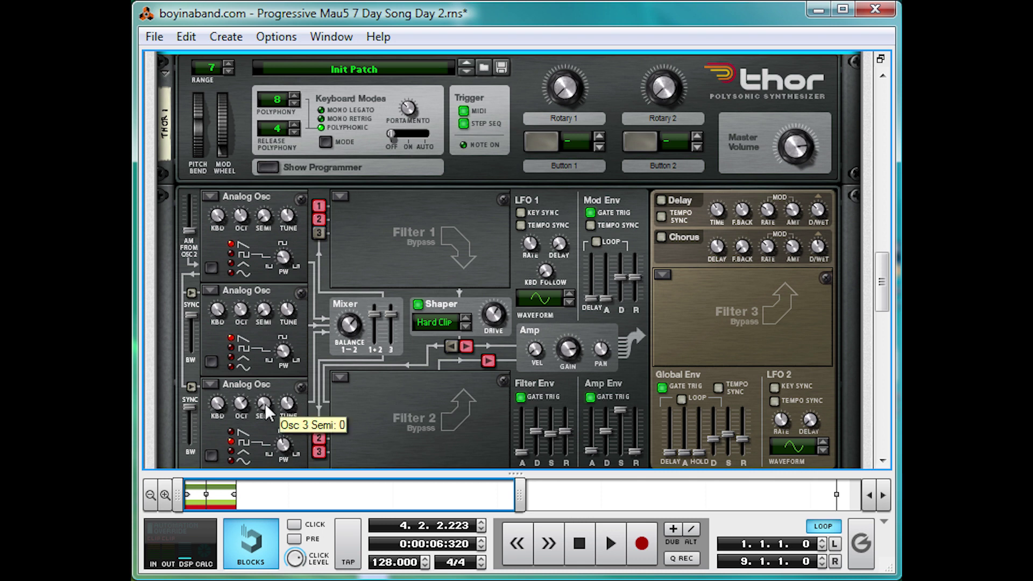
{"action": "key", "text": "space"}
{"action": "left_click_drag", "start_coordinate": [265, 403], "coordinate": [273, 310]}
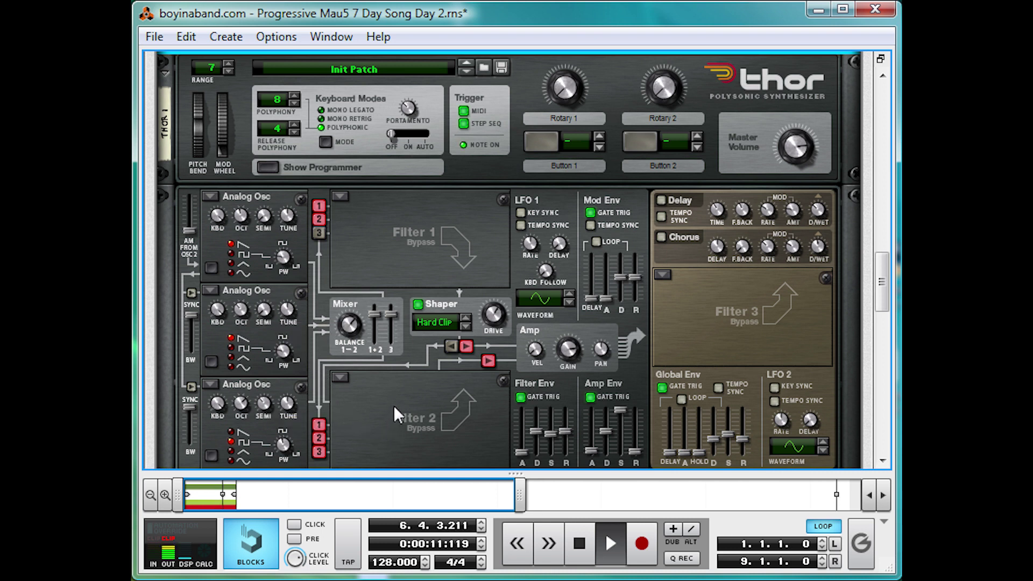
{"action": "key", "text": "space"}
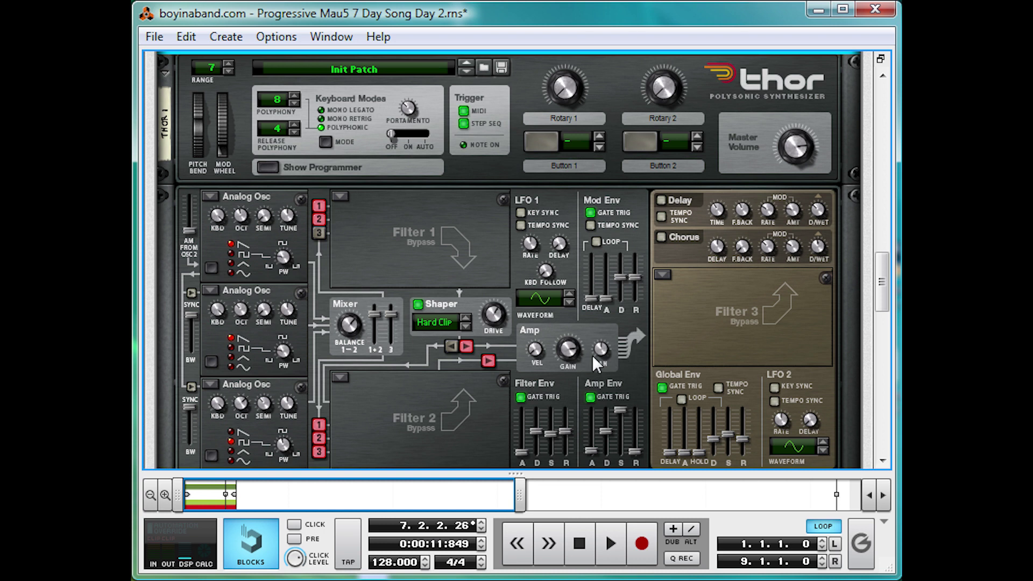
Step: Create a second Thor synthesizer connected to Line Mixer 1 and initialize its patch
{"action": "scroll", "coordinate": [273, 294], "scroll_direction": "up", "scroll_amount": 3}
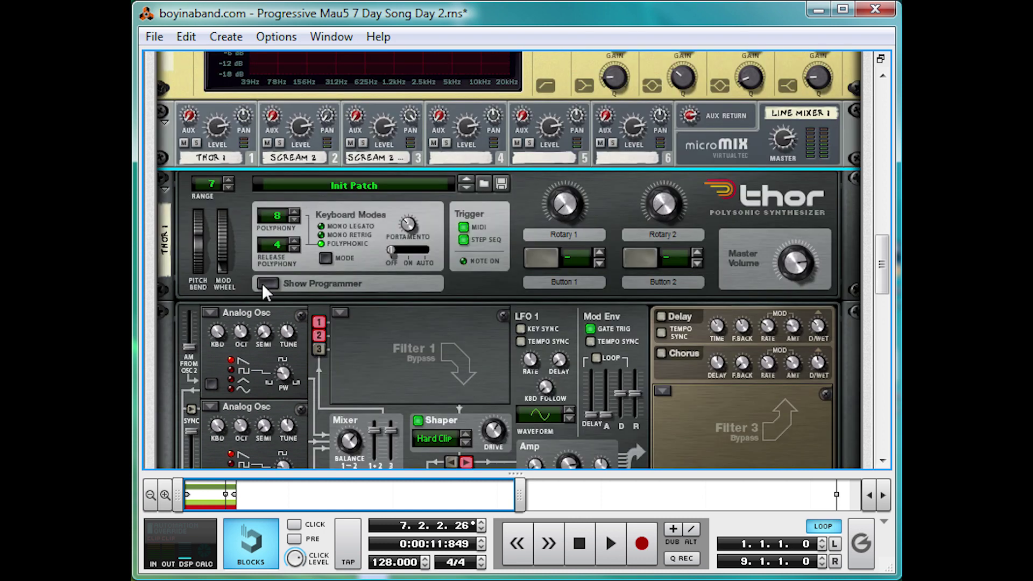
{"action": "left_click", "coordinate": [267, 284]}
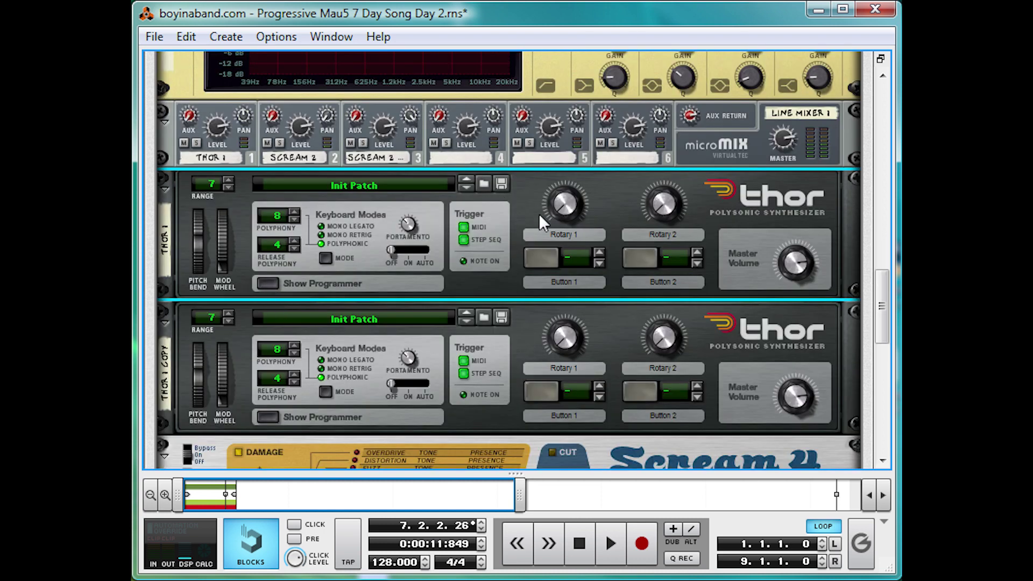
{"action": "right_click", "coordinate": [737, 142]}
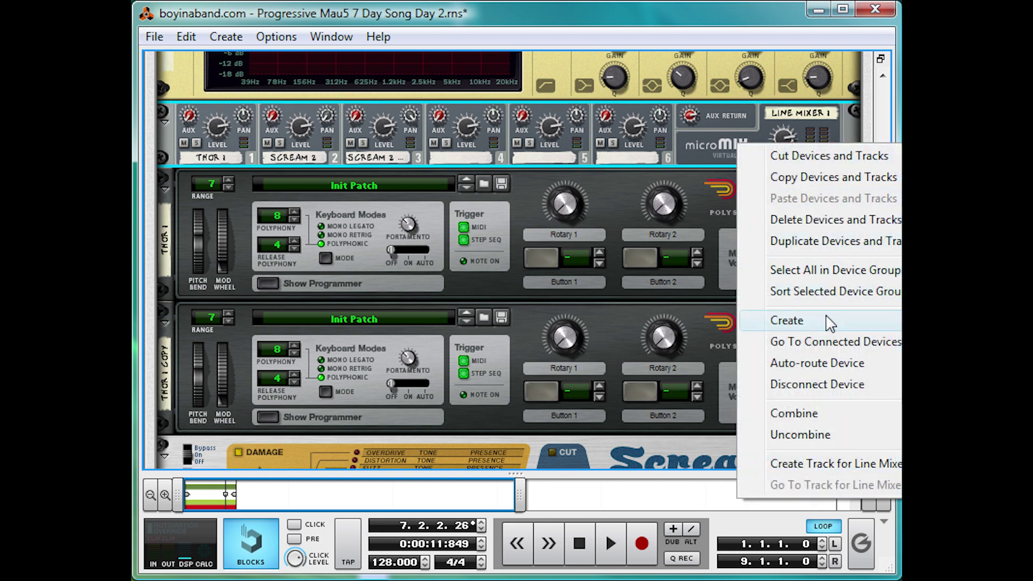
{"action": "left_click", "coordinate": [422, 284]}
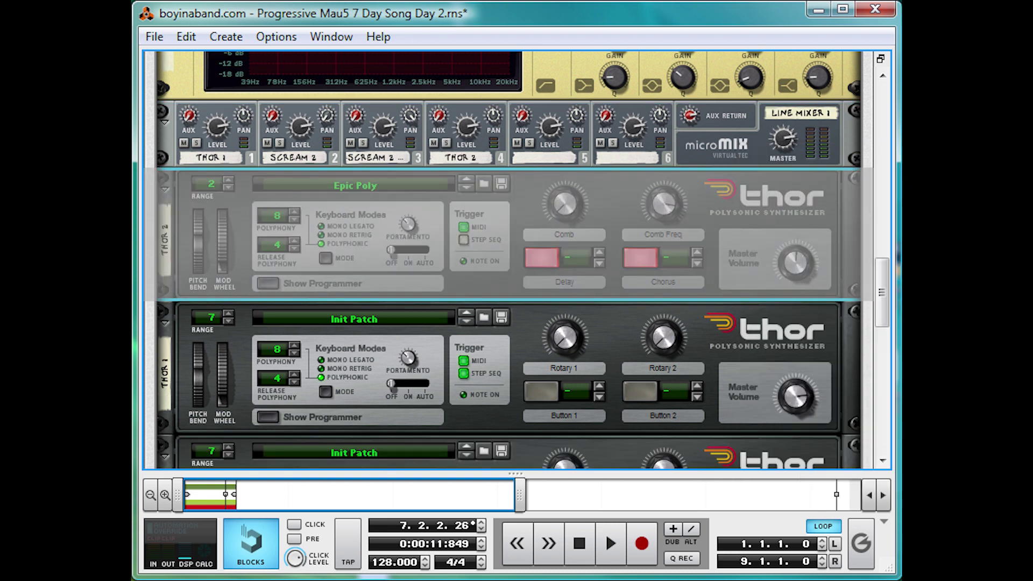
{"action": "right_click", "coordinate": [443, 276]}
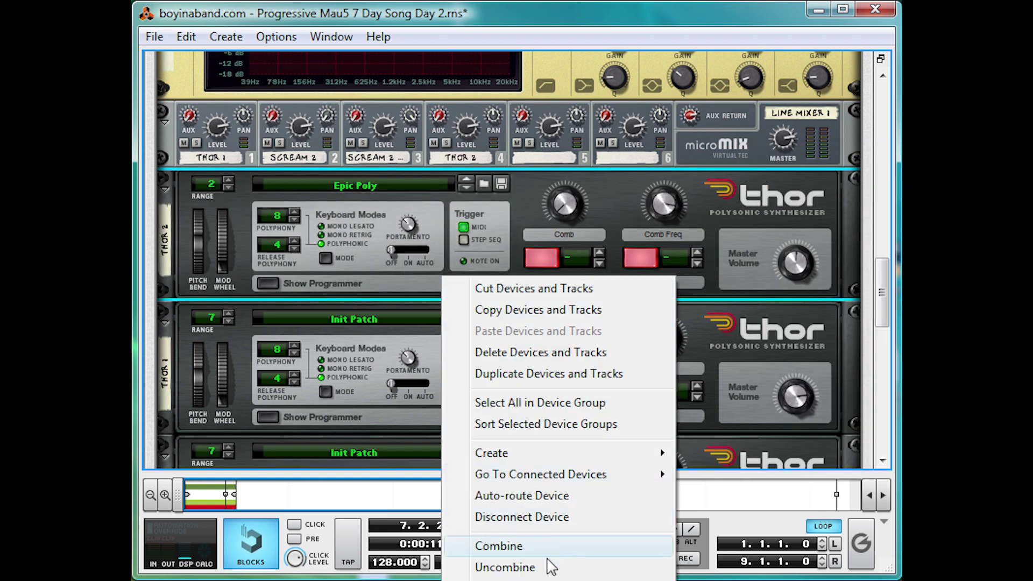
{"action": "left_click", "coordinate": [506, 579]}
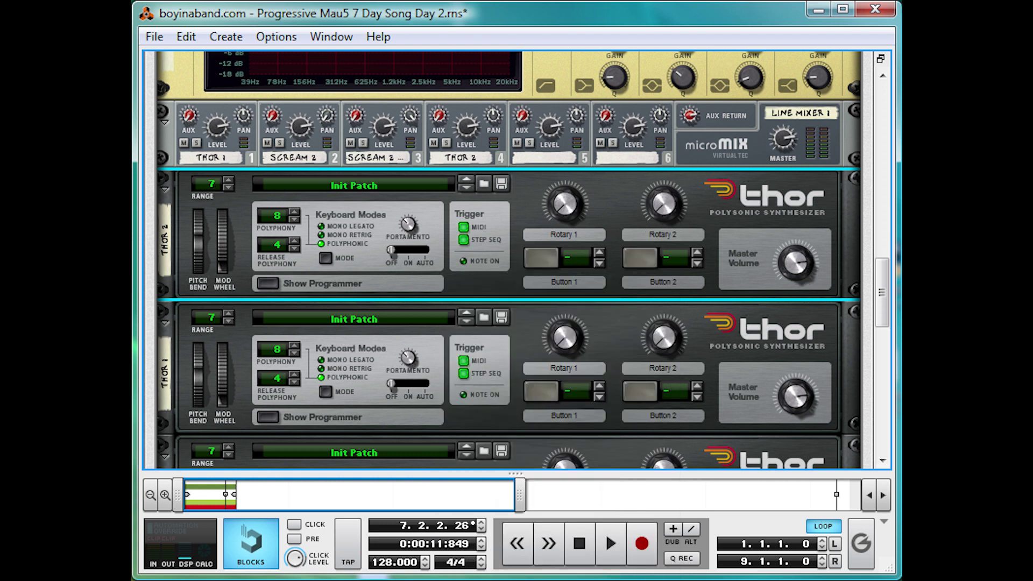
Step: Load Analog oscillators into Thor 2's second and third slots, and set oscillators 1 and 3 to square waves
{"action": "left_click", "coordinate": [268, 283]}
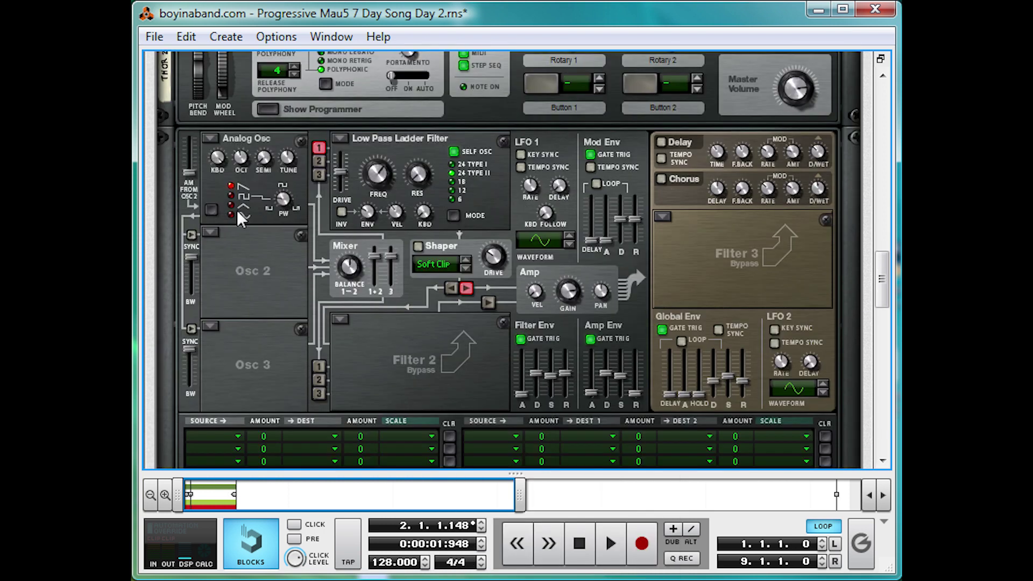
{"action": "left_click", "coordinate": [210, 232]}
{"action": "left_click", "coordinate": [232, 250]}
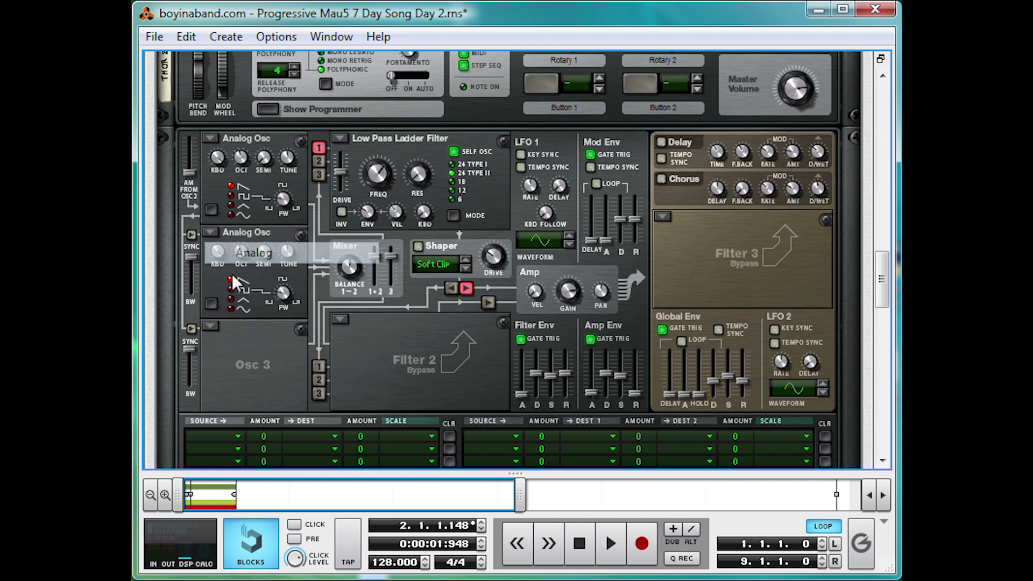
{"action": "left_click", "coordinate": [212, 327]}
{"action": "left_click", "coordinate": [245, 347]}
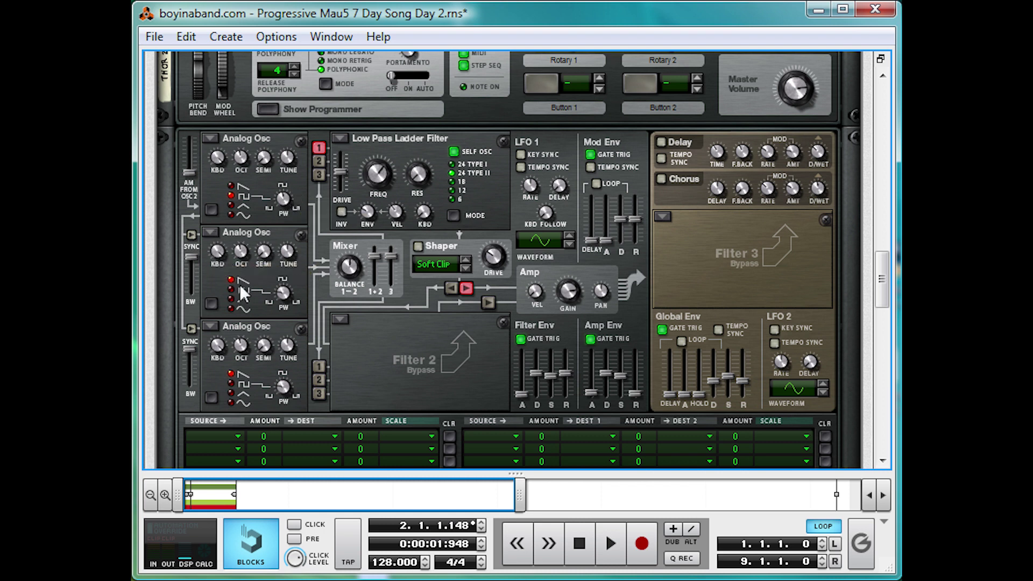
{"action": "left_click", "coordinate": [241, 381]}
Step: Route Thor 2's oscillator 3 into Filter 1 and set Filter 1 to Bypass
{"action": "left_click", "coordinate": [319, 175]}
{"action": "left_click", "coordinate": [340, 138]}
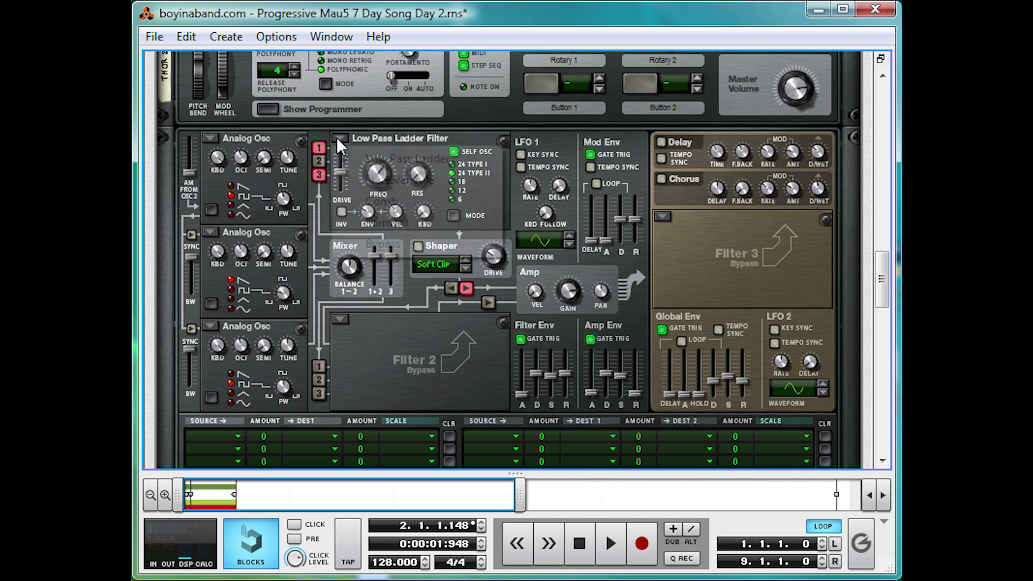
{"action": "left_click", "coordinate": [379, 243]}
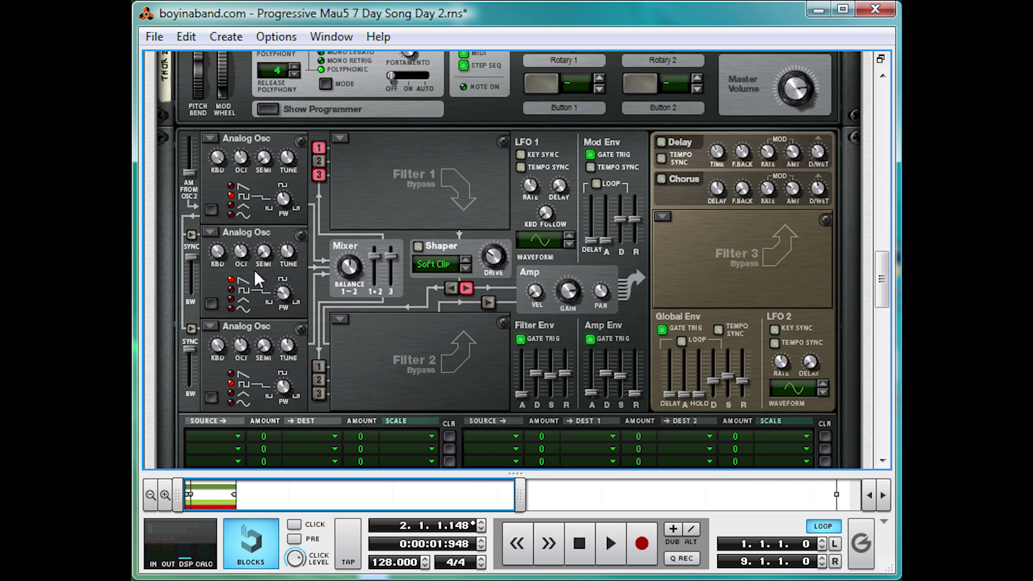
Step: Raise Thor 2's amp envelope sustain to maximum and the oscillators' octaves, with oscillator 1 at 7, and audition the loop
{"action": "left_click_drag", "start_coordinate": [619, 386], "coordinate": [634, 271]}
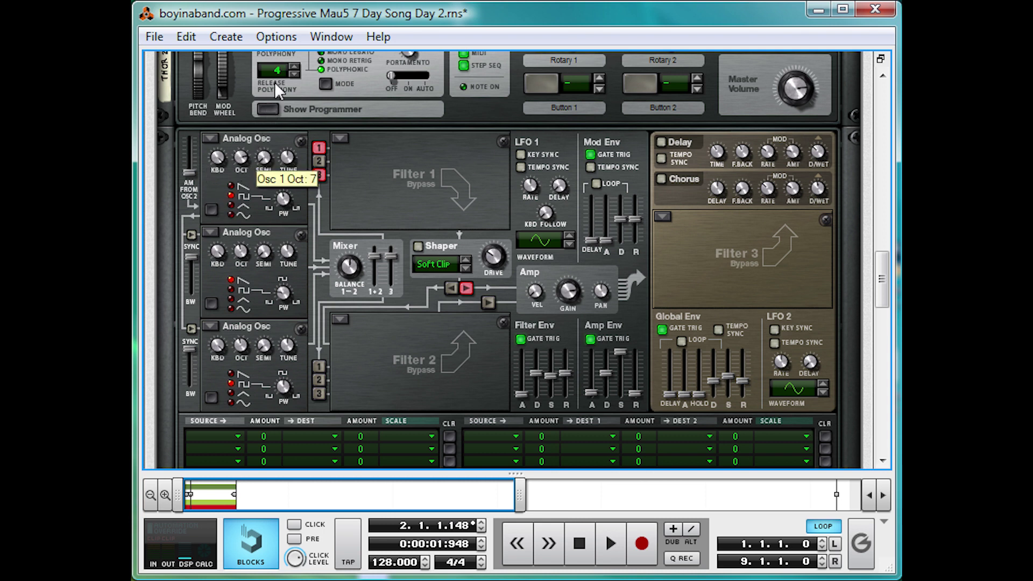
{"action": "left_click_drag", "start_coordinate": [239, 257], "coordinate": [263, 237]}
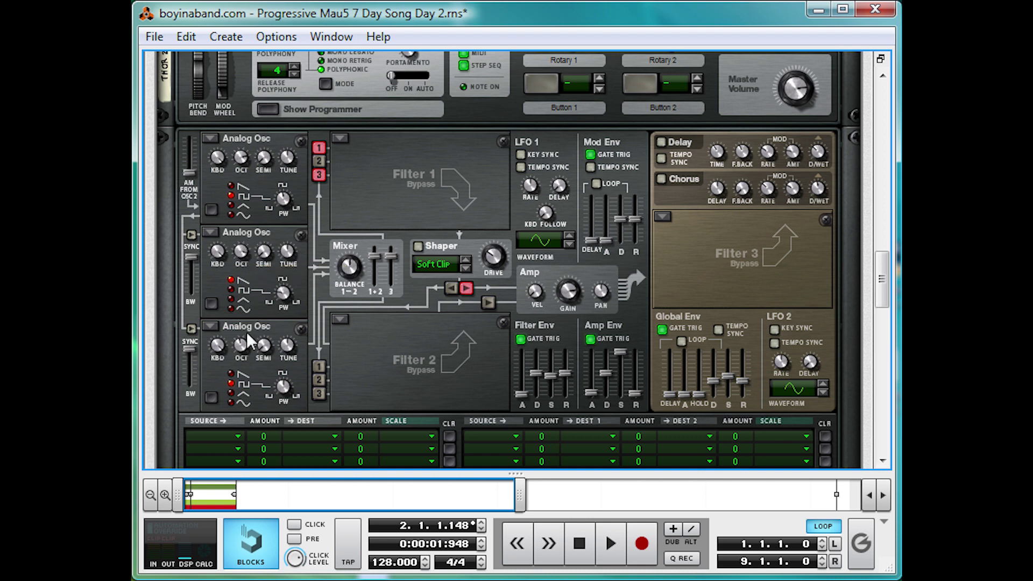
{"action": "left_click_drag", "start_coordinate": [243, 349], "coordinate": [251, 326]}
{"action": "key", "text": "space"}
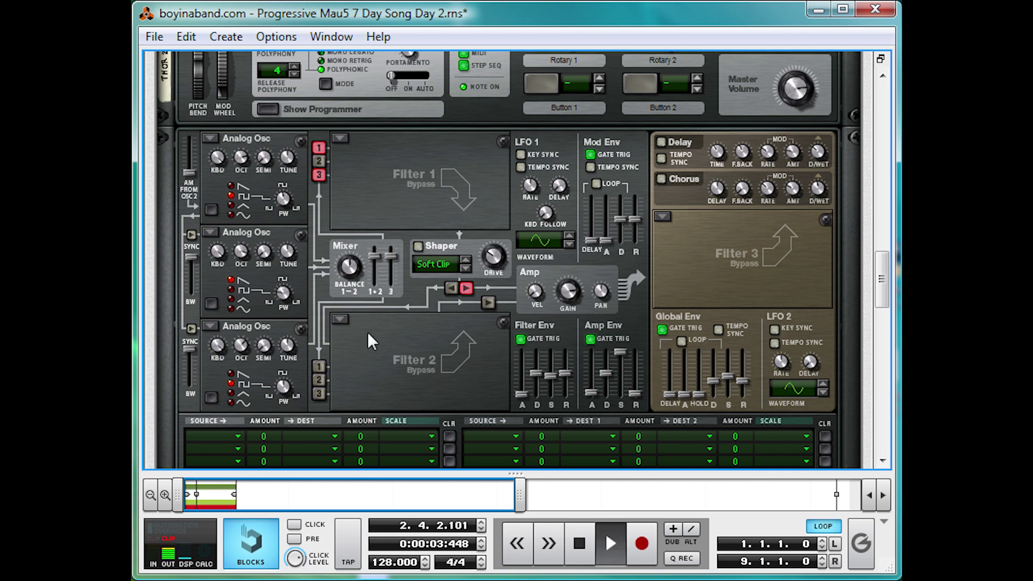
{"action": "key", "text": "space"}
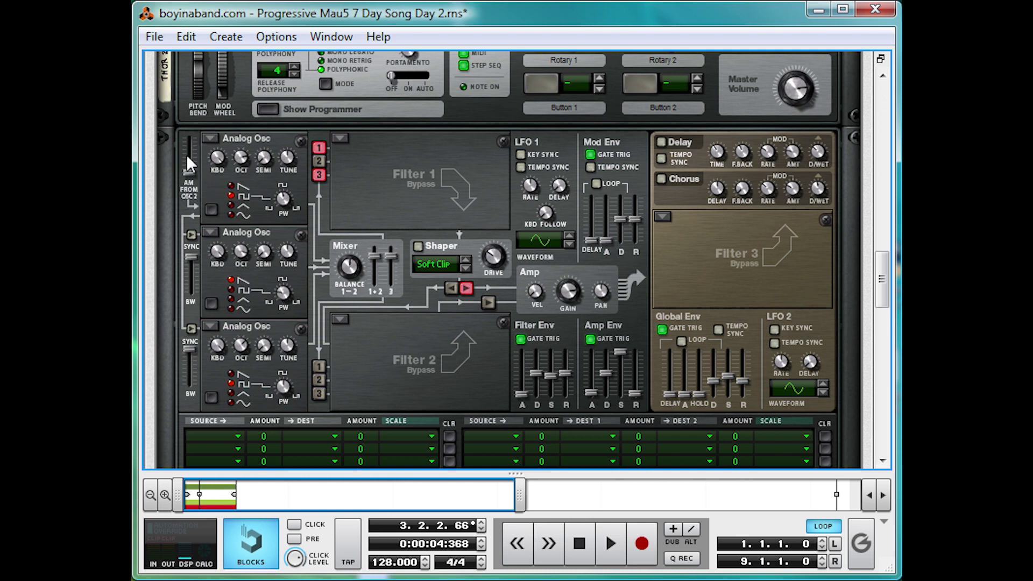
Step: Raise Thor 2's AM from Osc 2 to maximum and adjust the semitones of oscillators 1 and 3, auditioning the sound
{"action": "left_click_drag", "start_coordinate": [187, 170], "coordinate": [192, 127]}
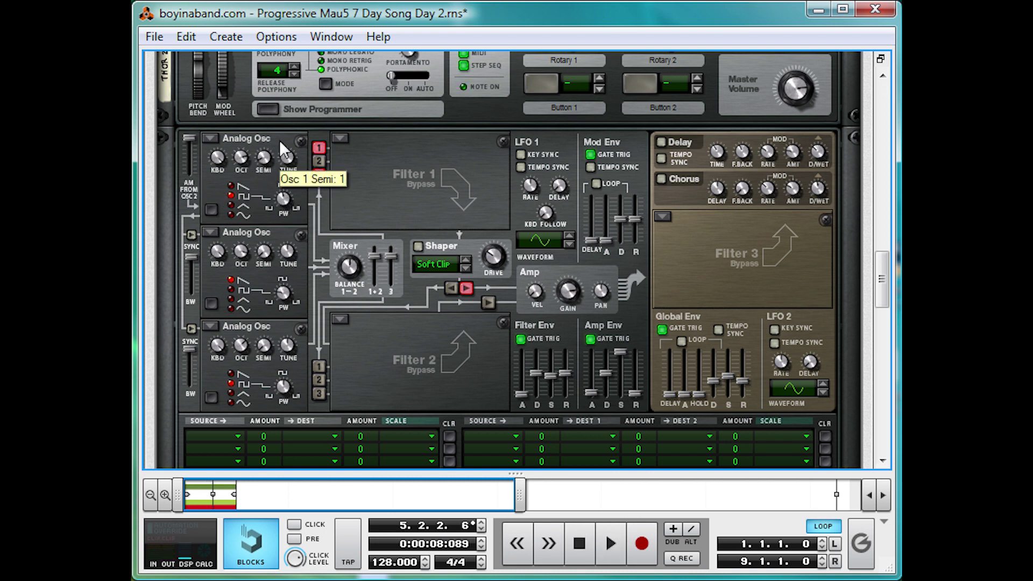
{"action": "left_click_drag", "start_coordinate": [292, 112], "coordinate": [292, 78]}
{"action": "left_click_drag", "start_coordinate": [262, 355], "coordinate": [272, 324]}
{"action": "key", "text": "space"}
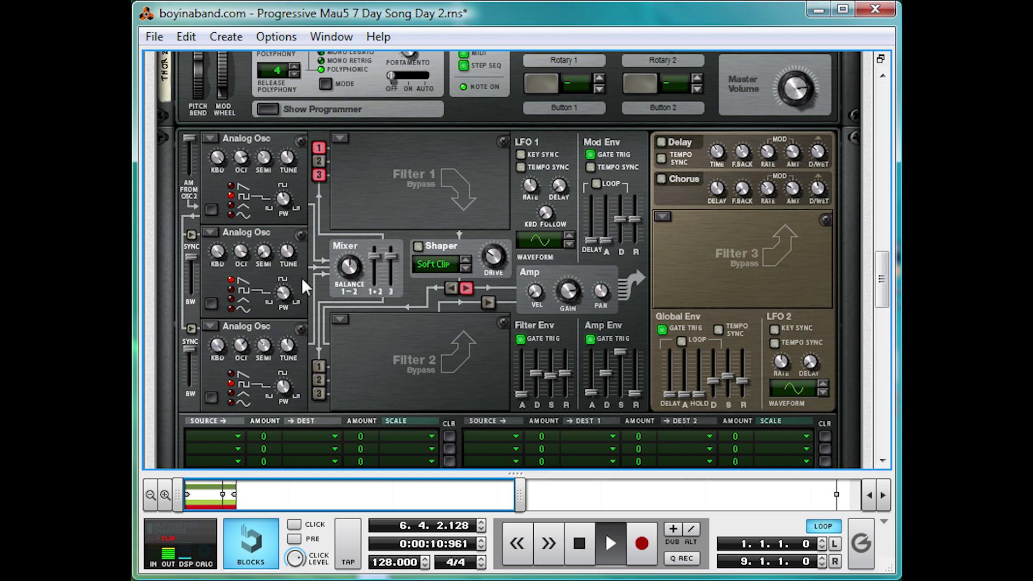
{"action": "mouse_move", "coordinate": [192, 149]}
{"action": "left_click_drag", "start_coordinate": [191, 148], "coordinate": [196, 120]}
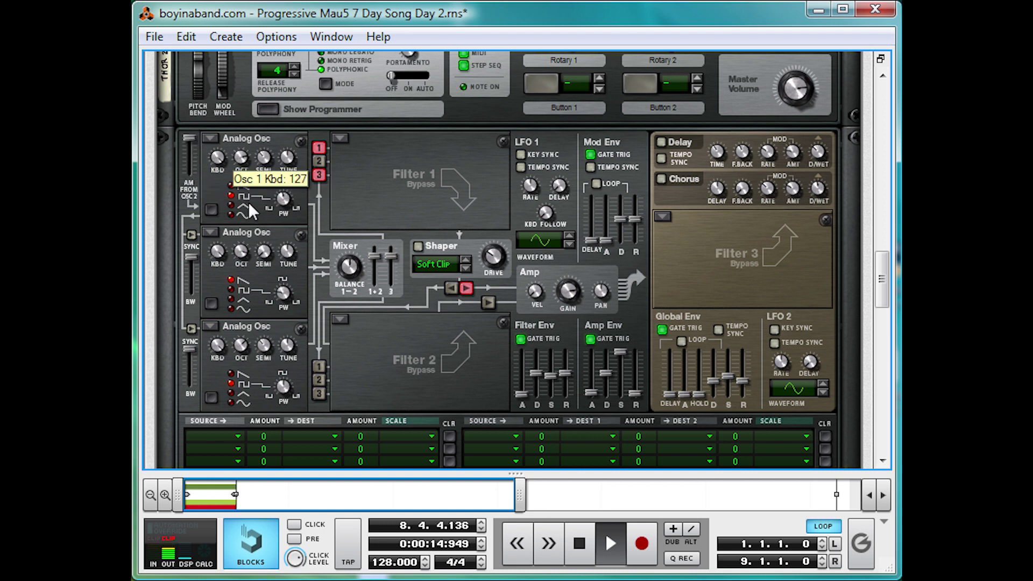
{"action": "key", "text": "space"}
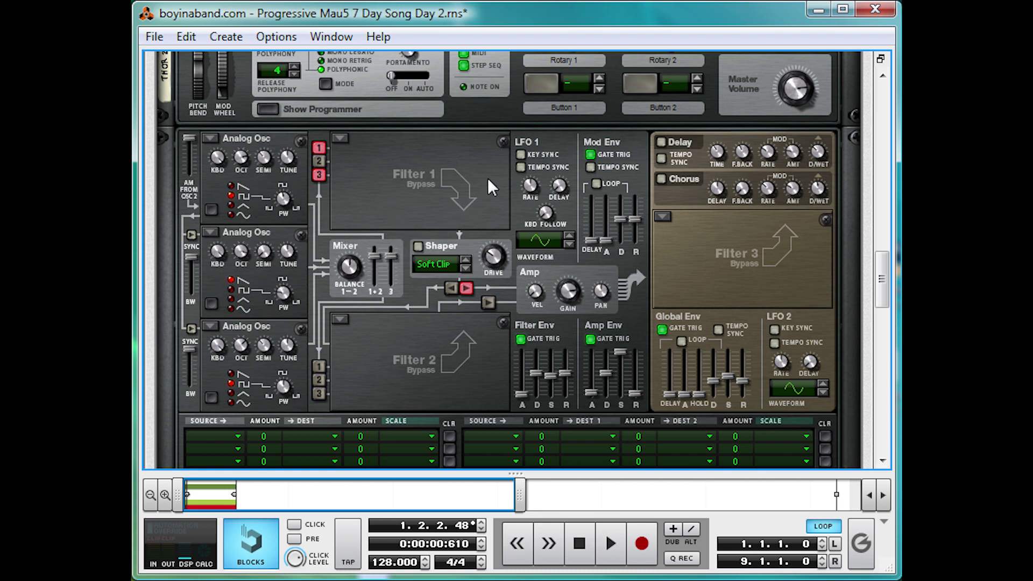
Step: Solo Thor 2's channel on Line Mixer 1 during playback to hear it alone, and clear the solo
{"action": "scroll", "coordinate": [400, 240], "scroll_direction": "up", "scroll_amount": 5}
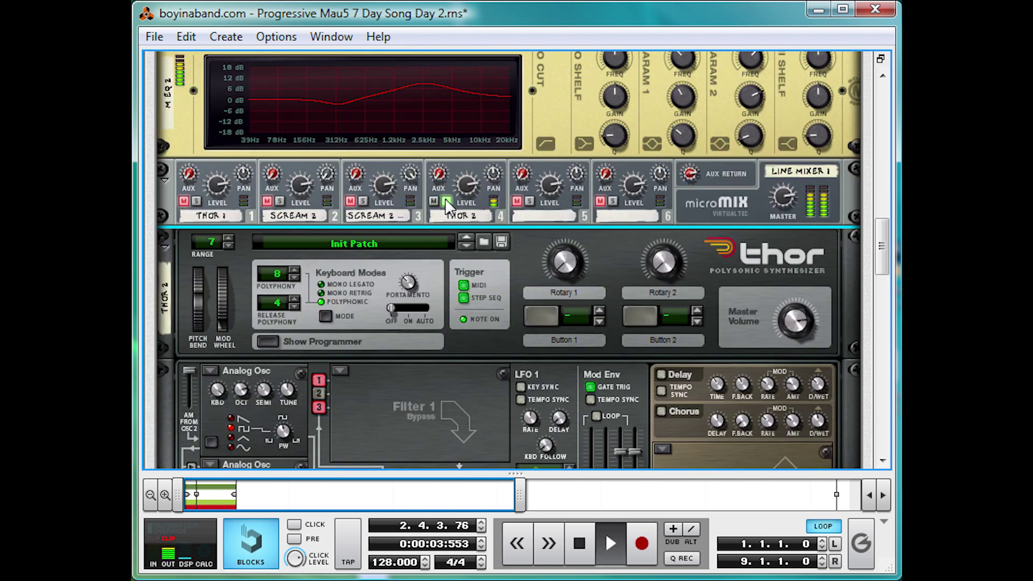
{"action": "left_click", "coordinate": [446, 202]}
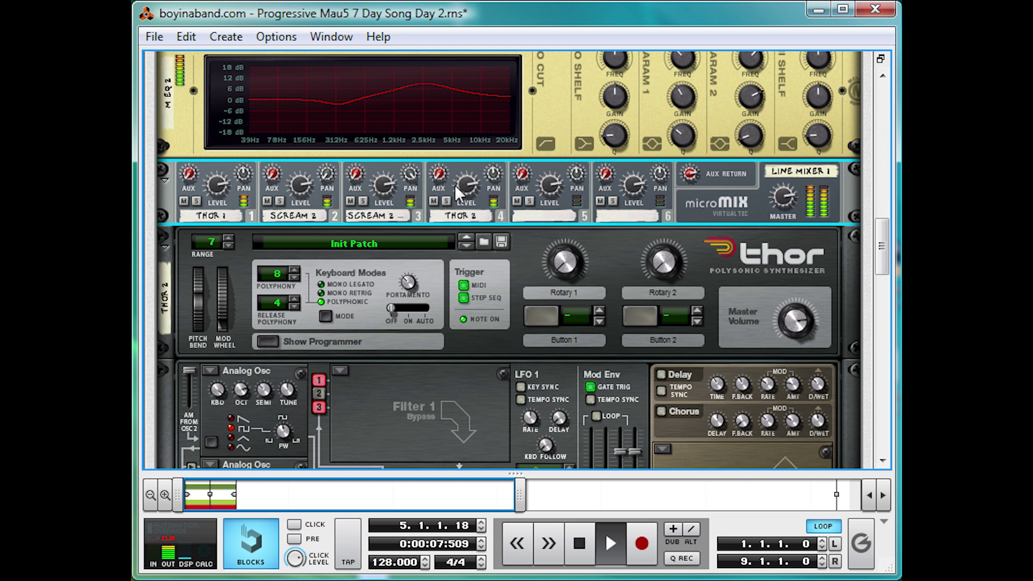
Step: Stop playback and map the Bass Combinator's Button 1 to Line Mixer 1's Channel 4 Mute with minimum 1 and maximum 0
{"action": "mouse_move", "coordinate": [473, 182]}
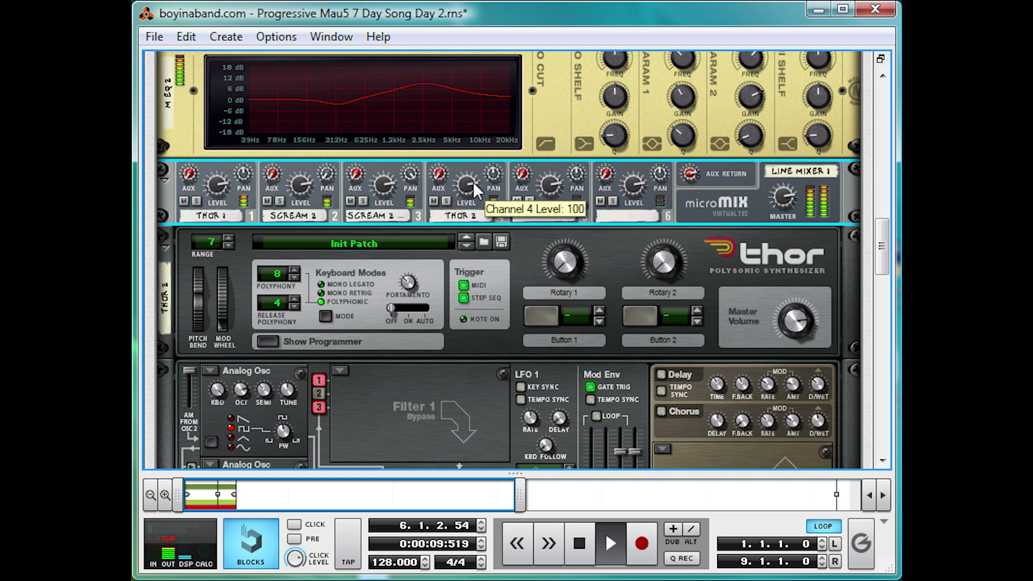
{"action": "key", "text": "space"}
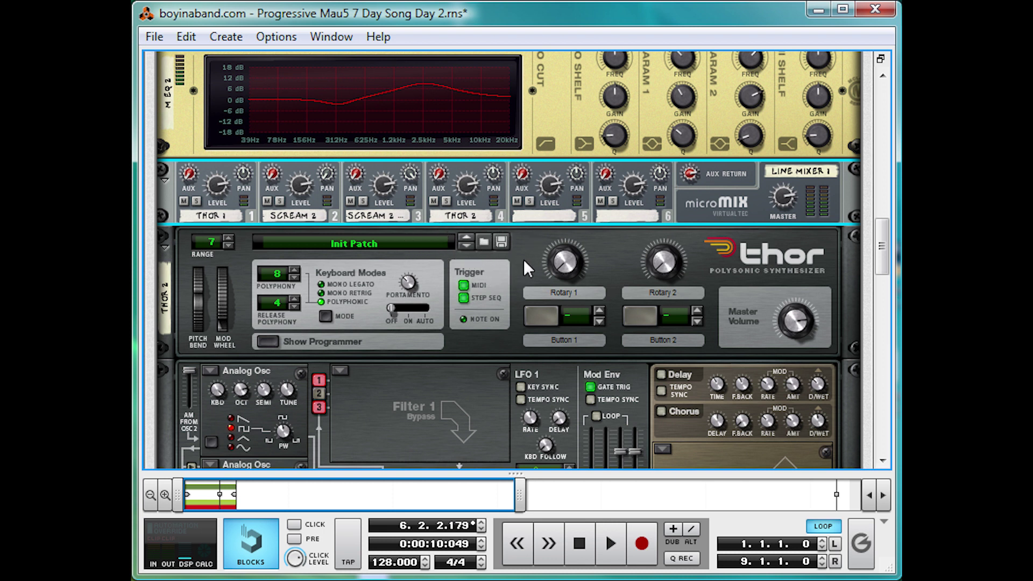
{"action": "scroll", "coordinate": [528, 280], "scroll_direction": "up", "scroll_amount": 10}
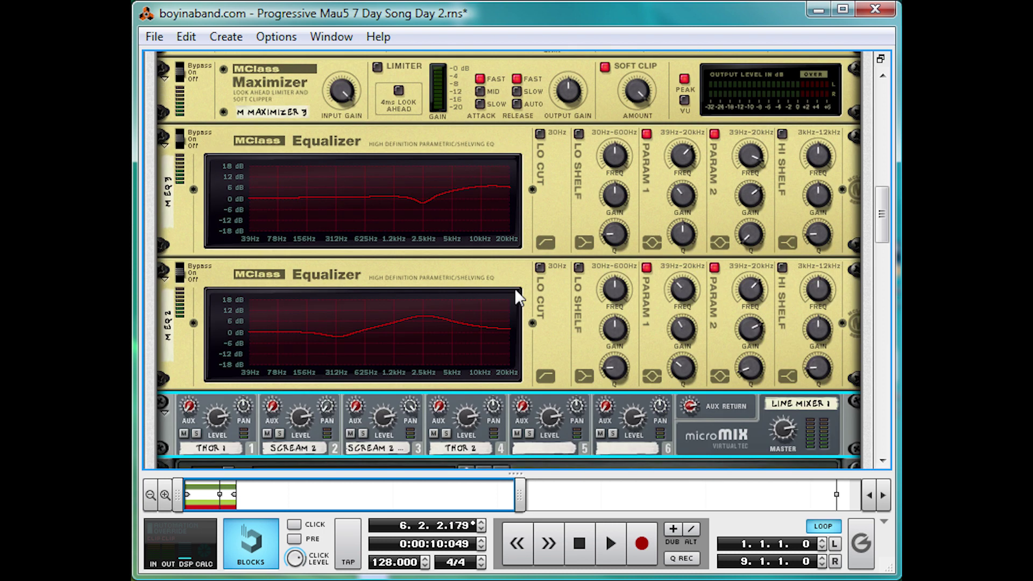
{"action": "left_click", "coordinate": [301, 235]}
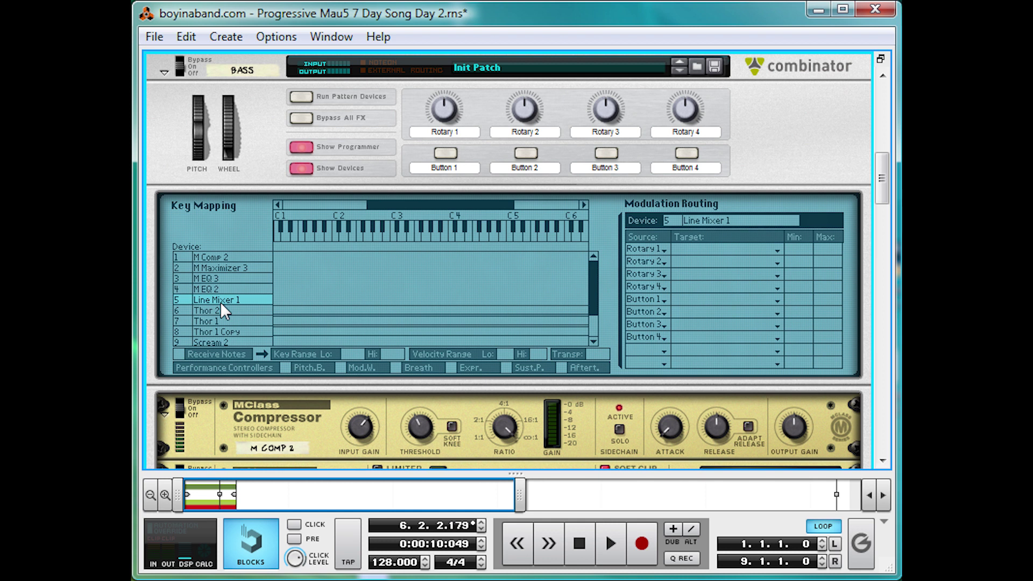
{"action": "left_click", "coordinate": [732, 299]}
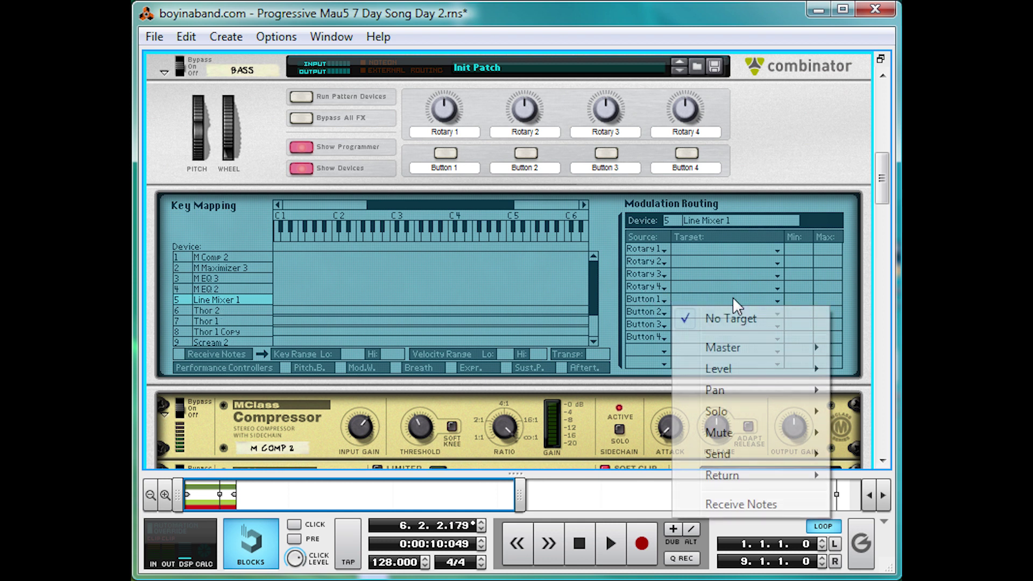
{"action": "mouse_move", "coordinate": [720, 433]}
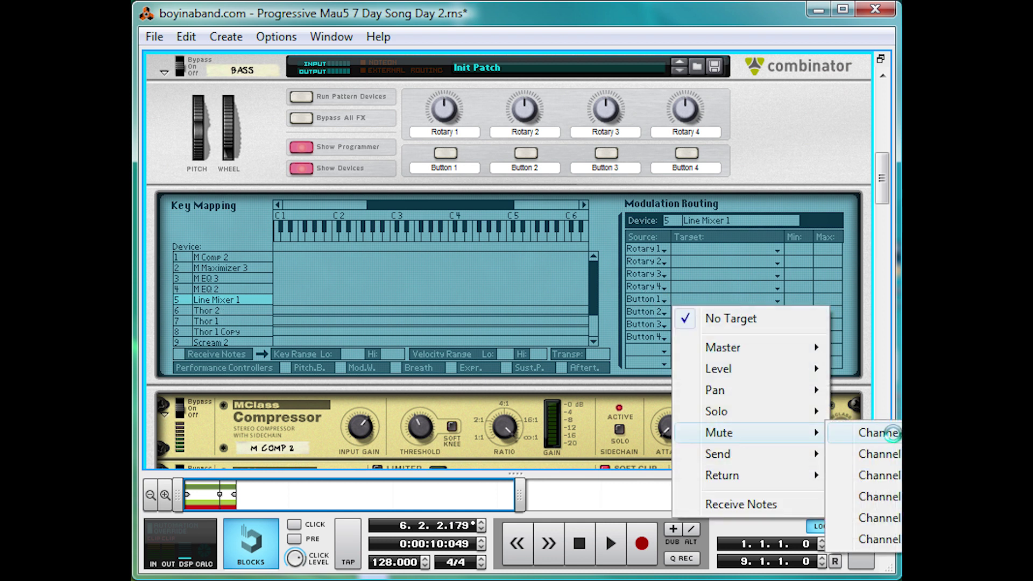
{"action": "left_click", "coordinate": [876, 497]}
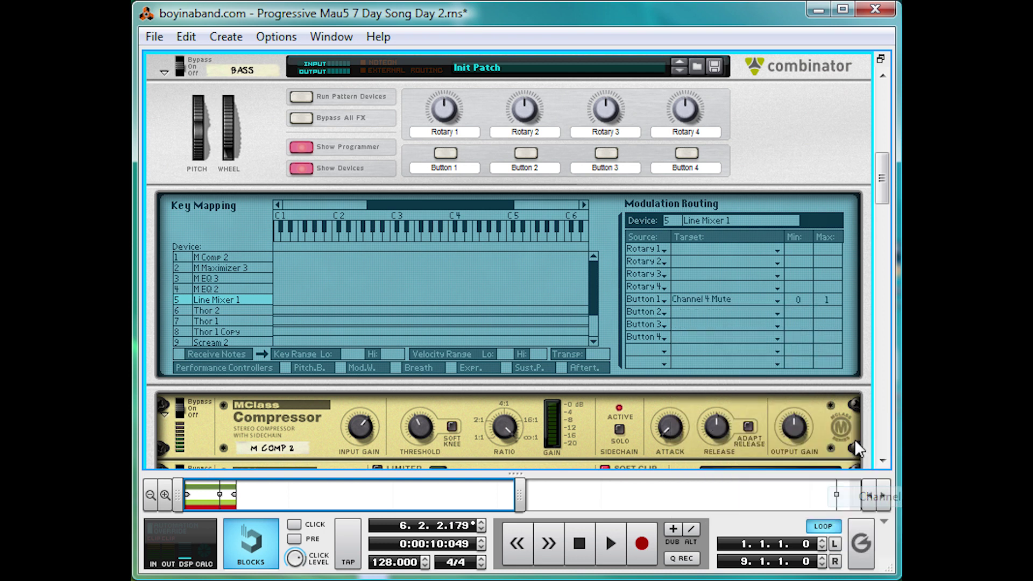
{"action": "scroll", "coordinate": [640, 307], "scroll_direction": "down", "scroll_amount": 10}
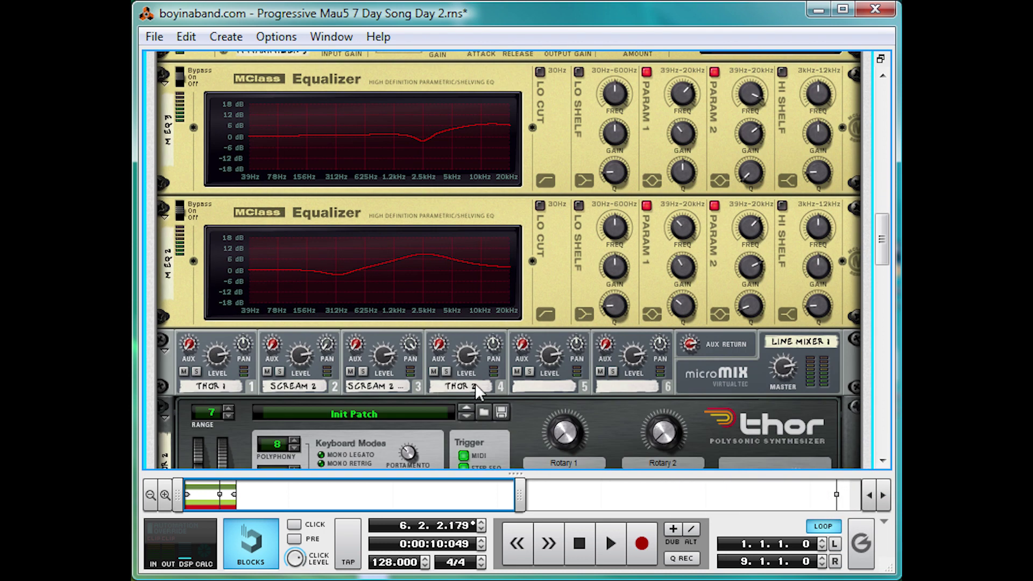
{"action": "scroll", "coordinate": [467, 349], "scroll_direction": "up", "scroll_amount": 10}
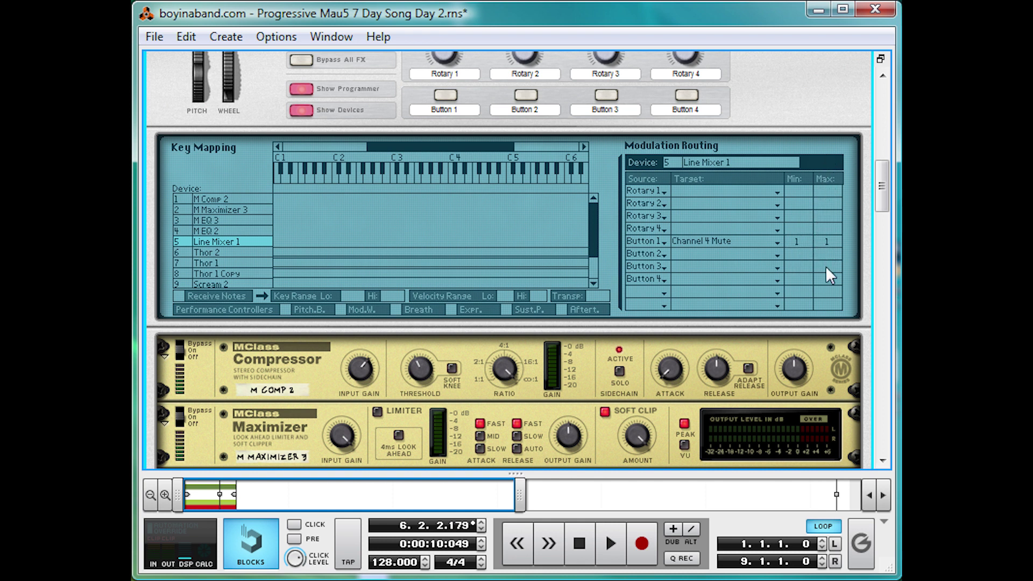
{"action": "scroll", "coordinate": [237, 309], "scroll_direction": "up", "scroll_amount": 2}
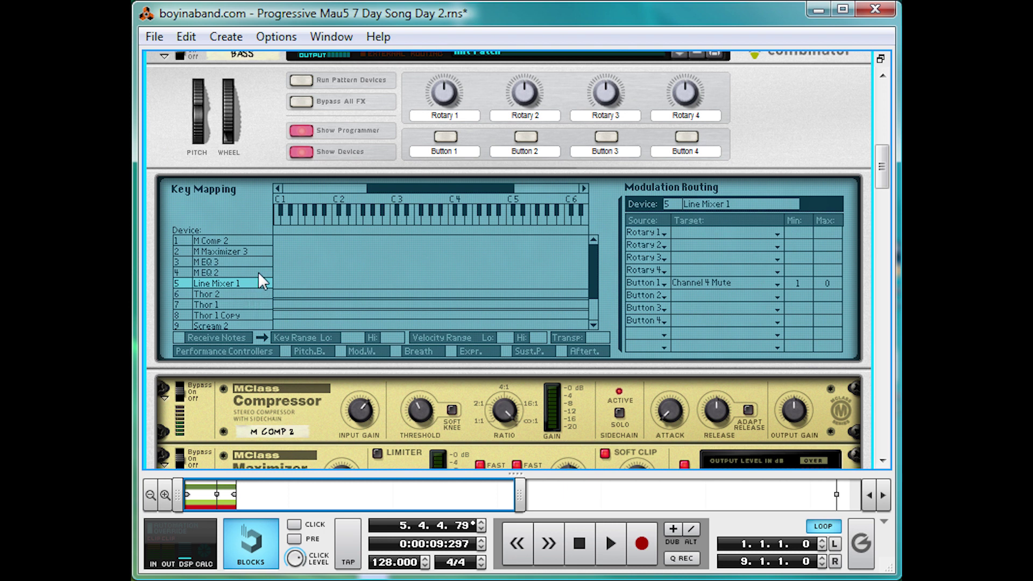
Step: Map the Combinator's Button 1 to Thor 1's Osc 3 To Filter 2 Enable
{"action": "left_click", "coordinate": [217, 305]}
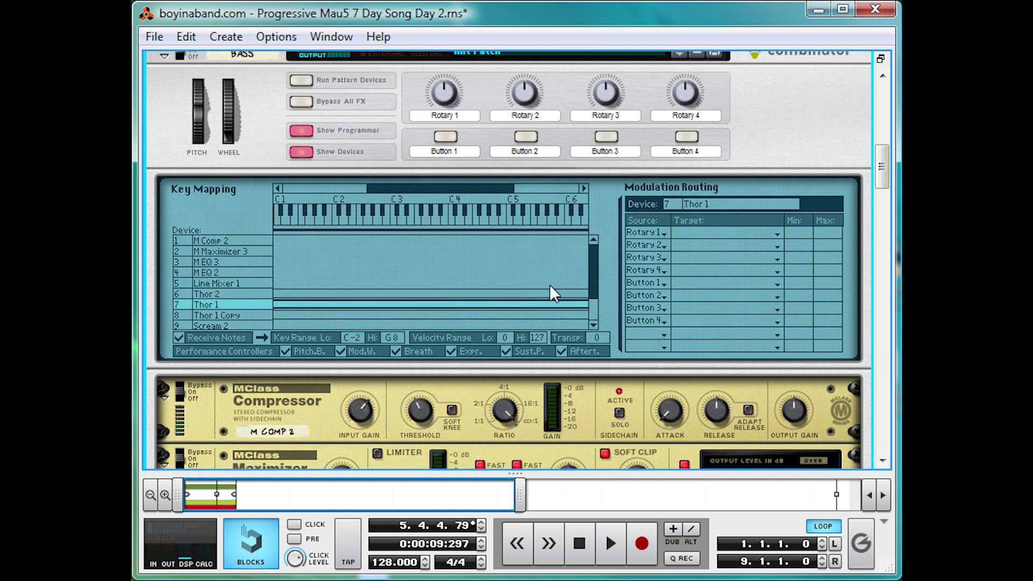
{"action": "left_click", "coordinate": [762, 282]}
{"action": "mouse_move", "coordinate": [784, 482]}
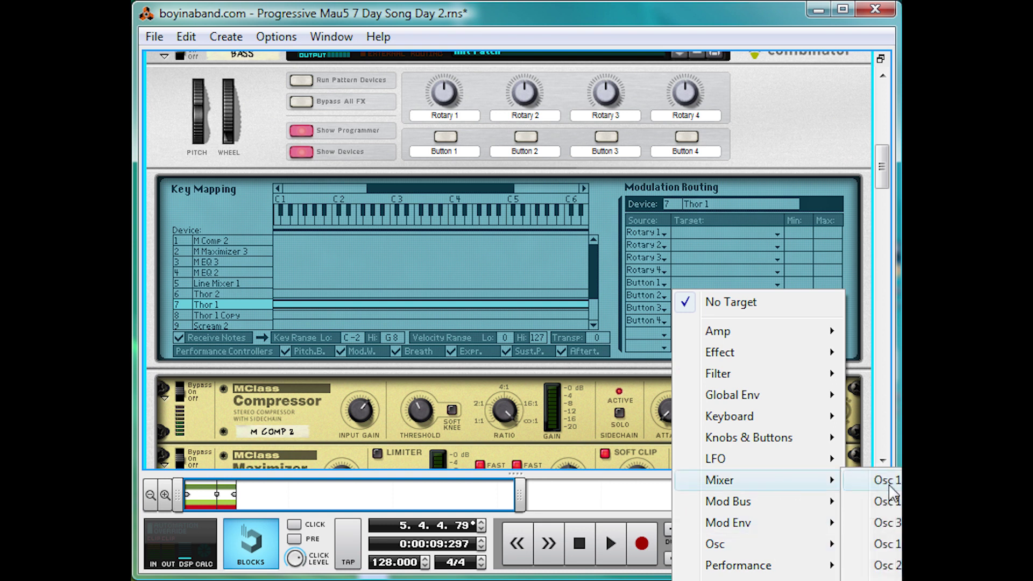
{"action": "left_click", "coordinate": [886, 522]}
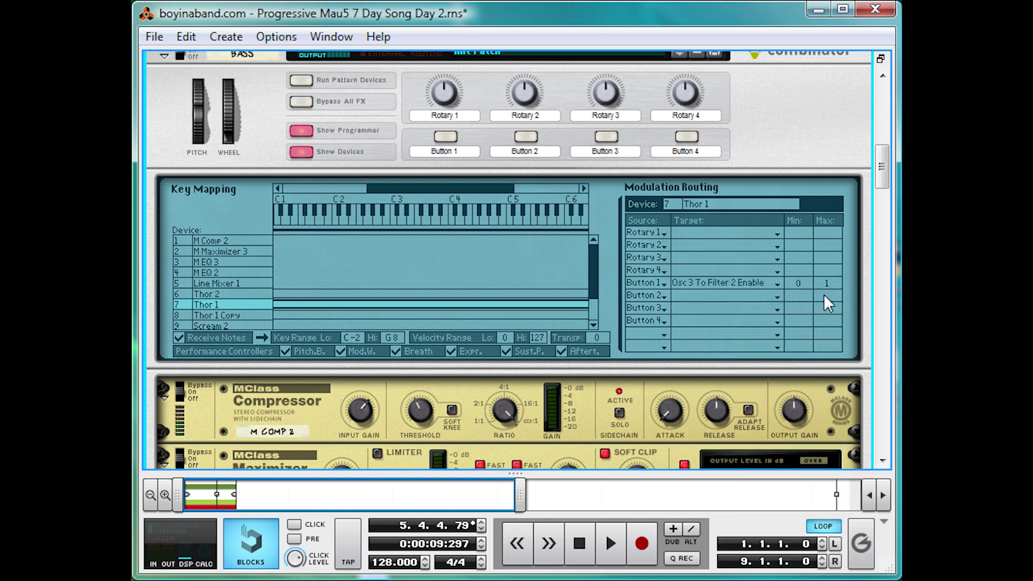
Step: Create an automation lane for the Bass Combinator's Button 1 and draw a four-bar clip in it starting at bar 5
{"action": "right_click", "coordinate": [451, 139]}
{"action": "left_click", "coordinate": [526, 150]}
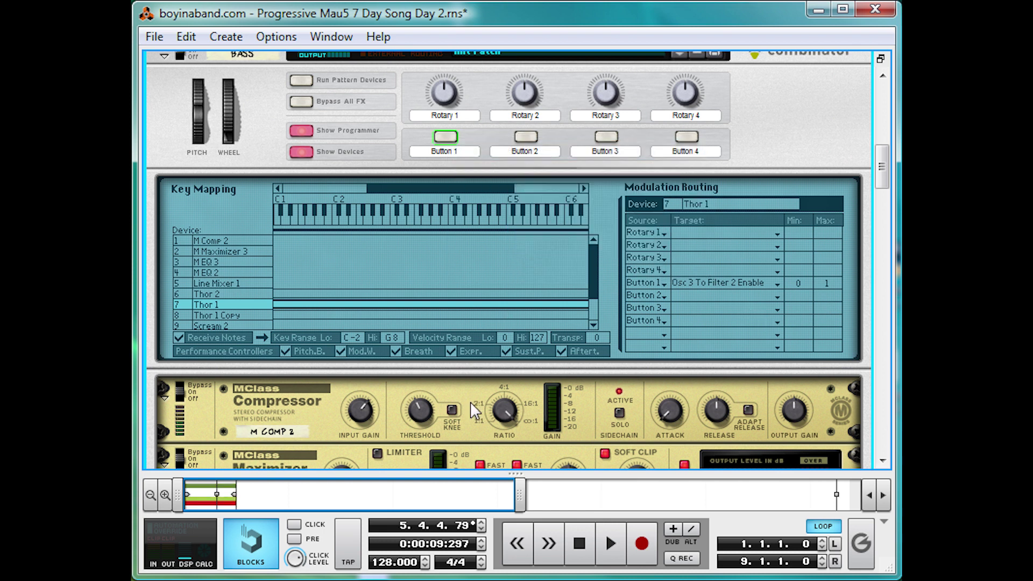
{"action": "left_click_drag", "start_coordinate": [516, 474], "coordinate": [516, 54]}
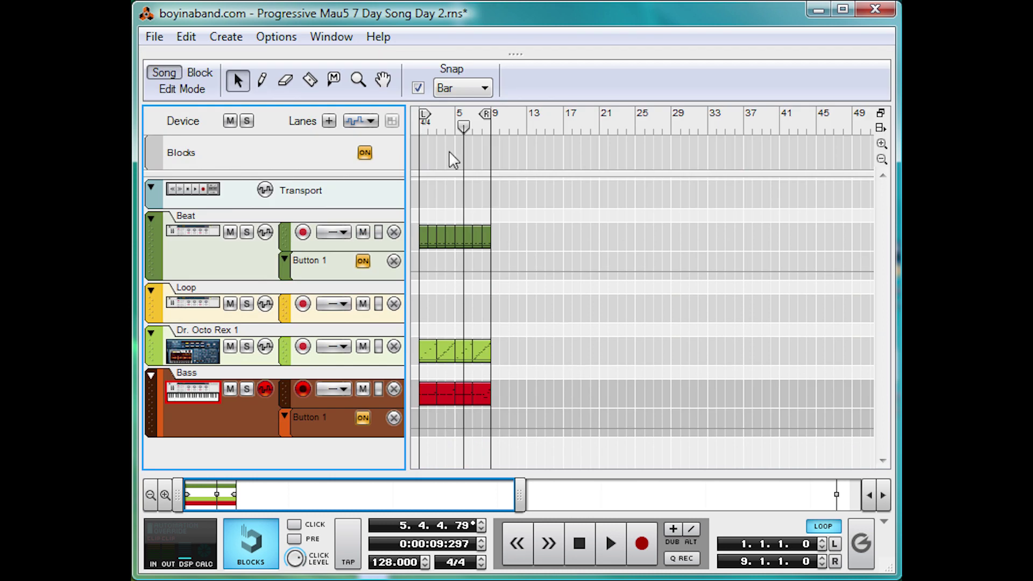
{"action": "left_click", "coordinate": [262, 81]}
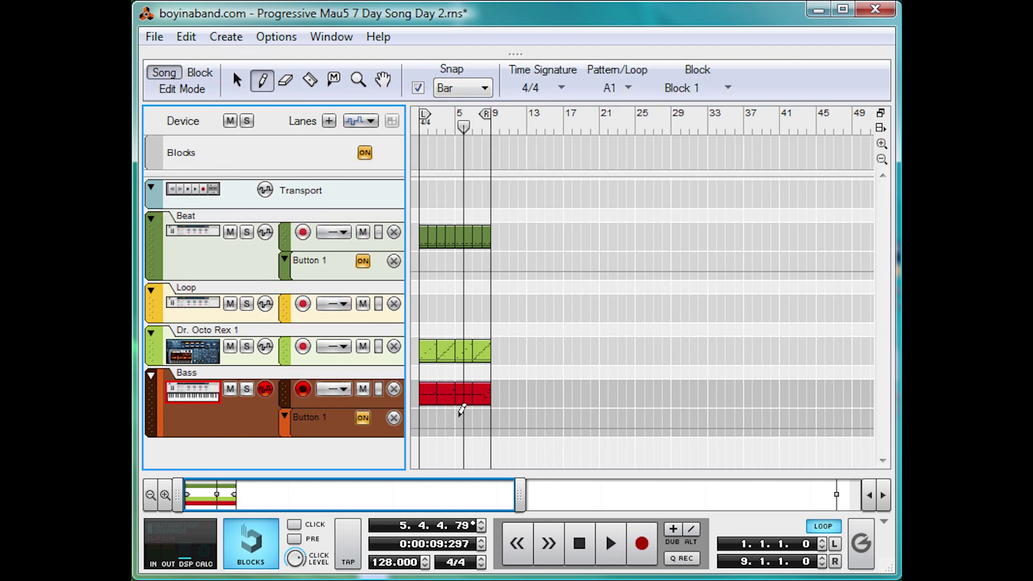
{"action": "left_click_drag", "start_coordinate": [459, 415], "coordinate": [492, 410]}
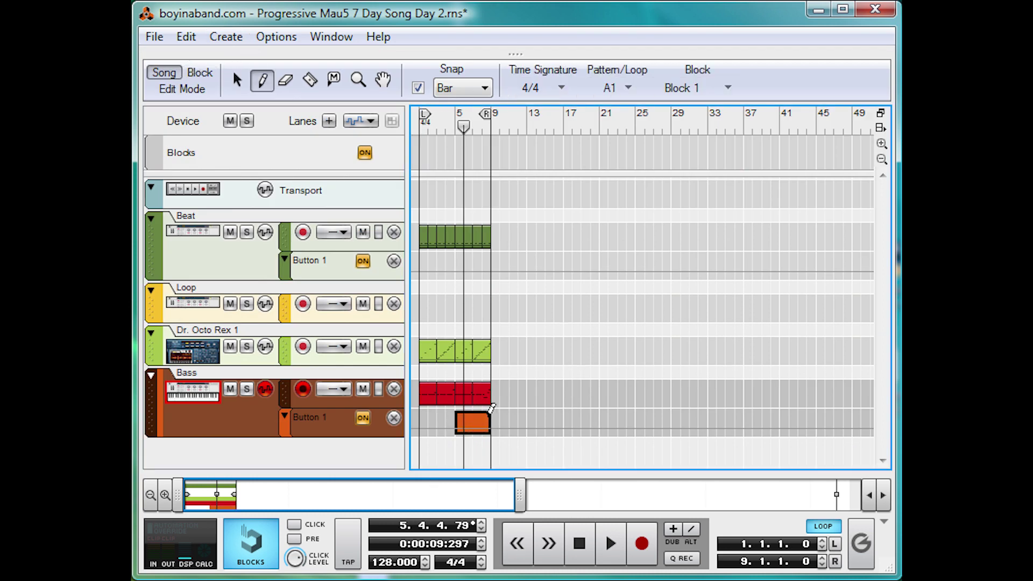
Step: Add an automation point at the maximum value inside the Bass Button 1 clip so the button is on
{"action": "double_click", "coordinate": [478, 421]}
{"action": "left_click", "coordinate": [236, 81]}
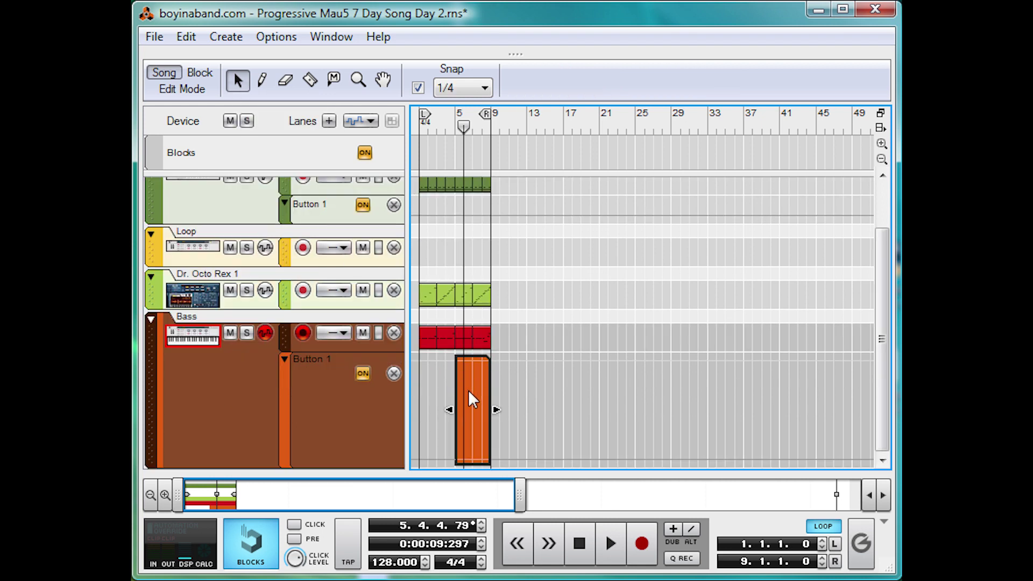
{"action": "key", "text": "w"}
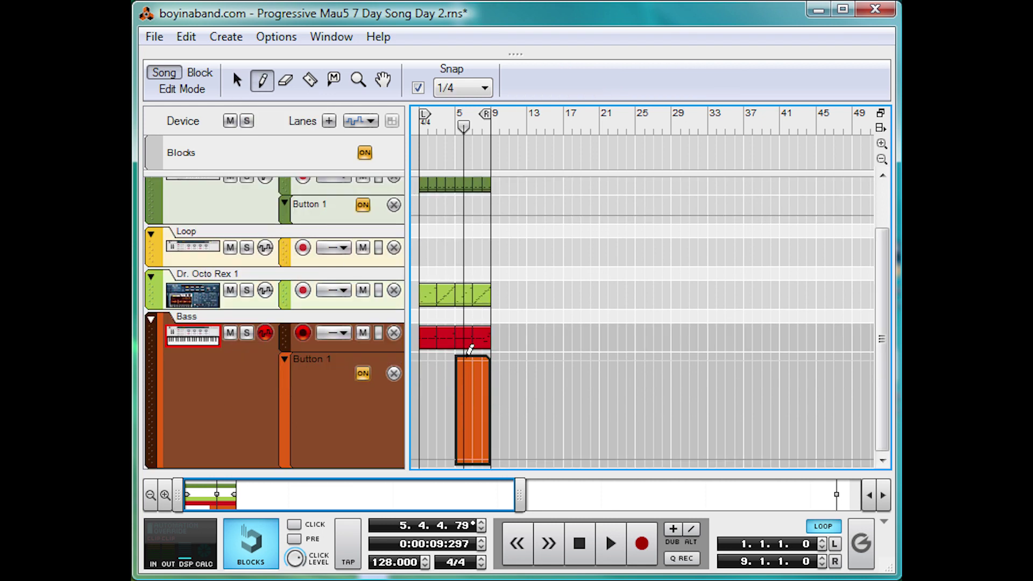
{"action": "left_click", "coordinate": [466, 359]}
{"action": "key", "text": "q"}
{"action": "left_click", "coordinate": [467, 377]}
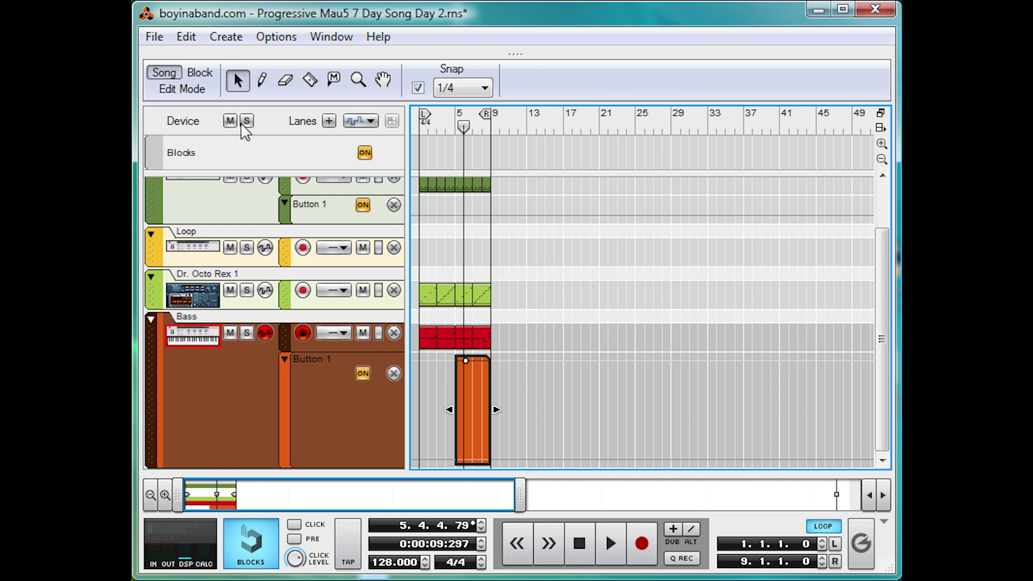
Step: Examine the Button 1 automation and its static value in Edit Mode, and return to the full song arrangement
{"action": "left_click", "coordinate": [186, 90]}
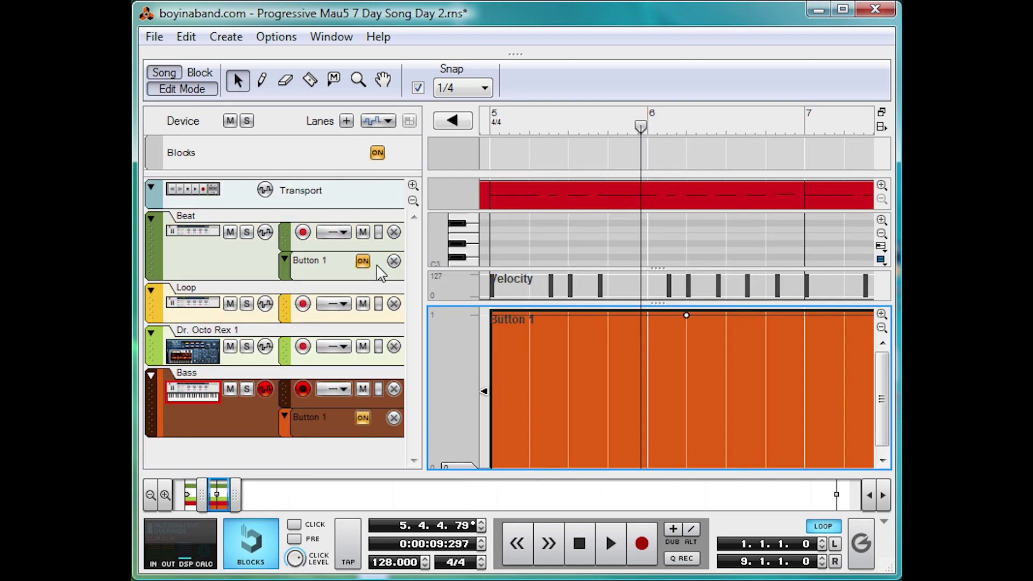
{"action": "mouse_move", "coordinate": [466, 474]}
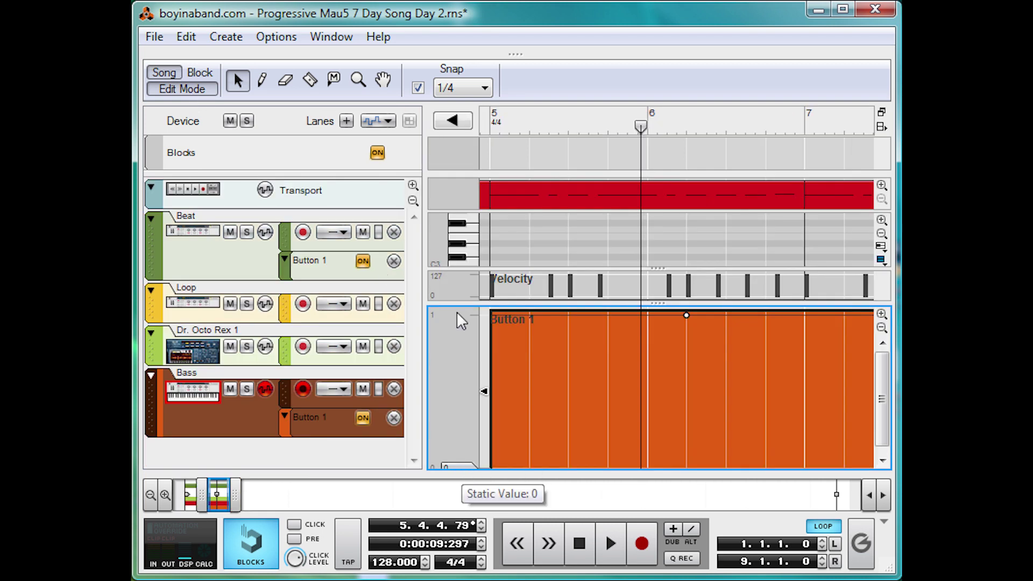
{"action": "left_click", "coordinate": [171, 74]}
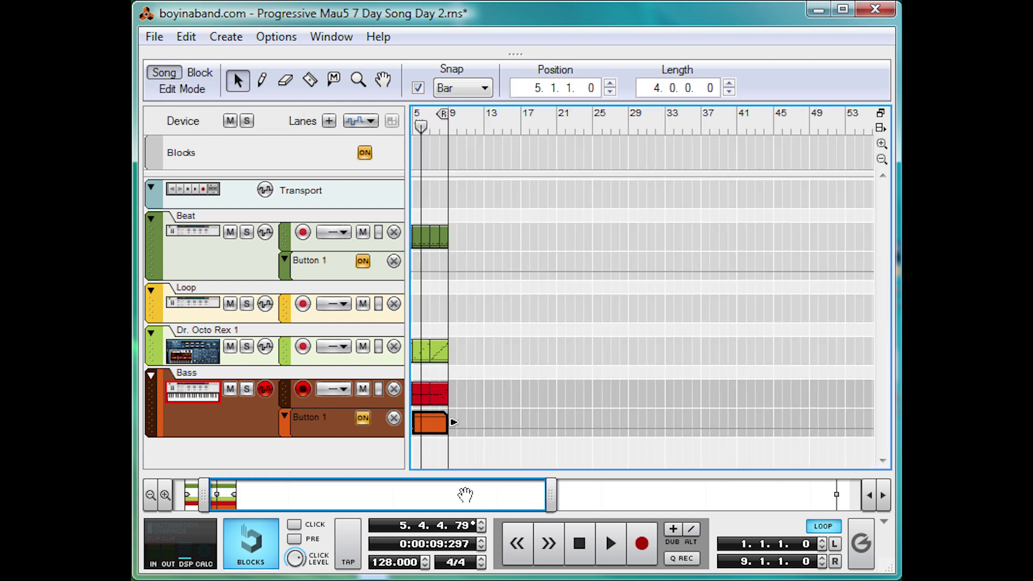
{"action": "left_click_drag", "start_coordinate": [463, 493], "coordinate": [359, 493]}
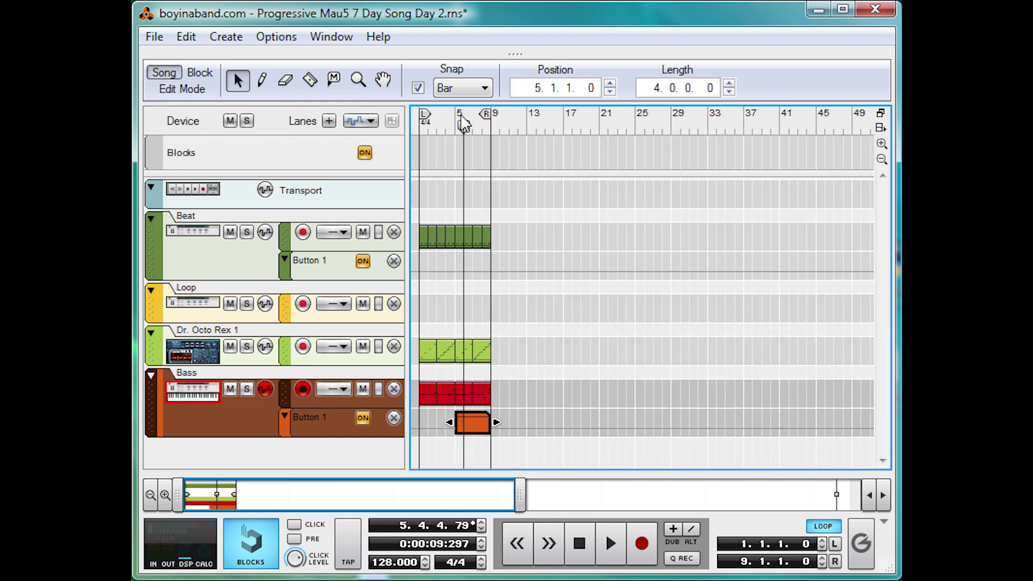
Step: Play the loop to hear the Button 1 automation on the bass, and stop playback
{"action": "key", "text": "KP_0"}
{"action": "key", "text": "space"}
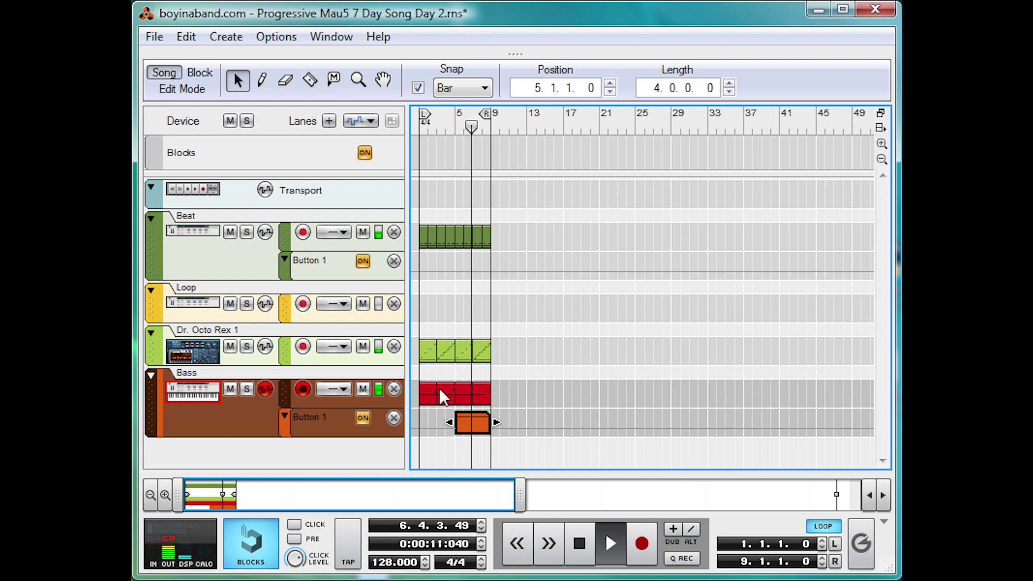
{"action": "key", "text": "space"}
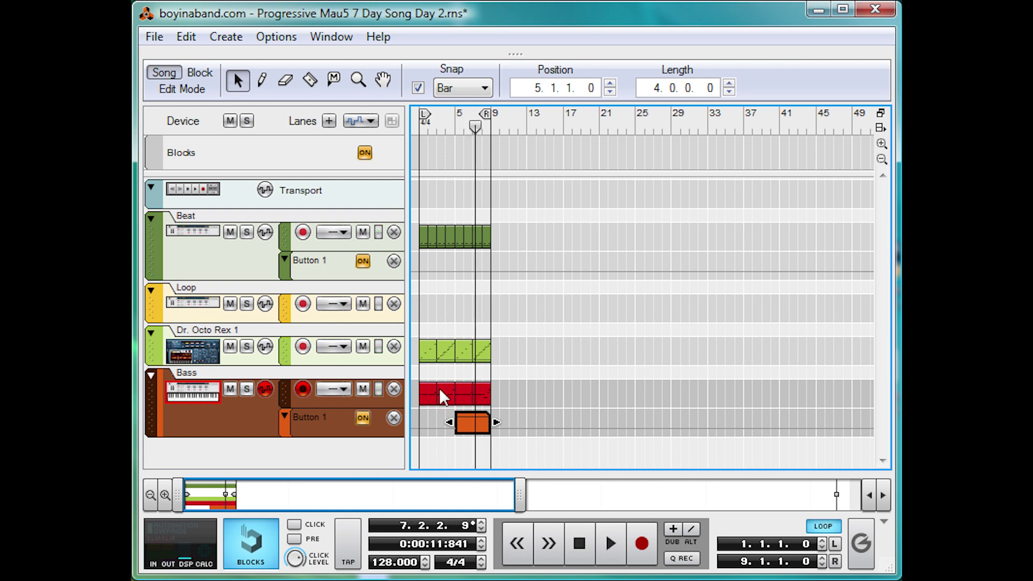